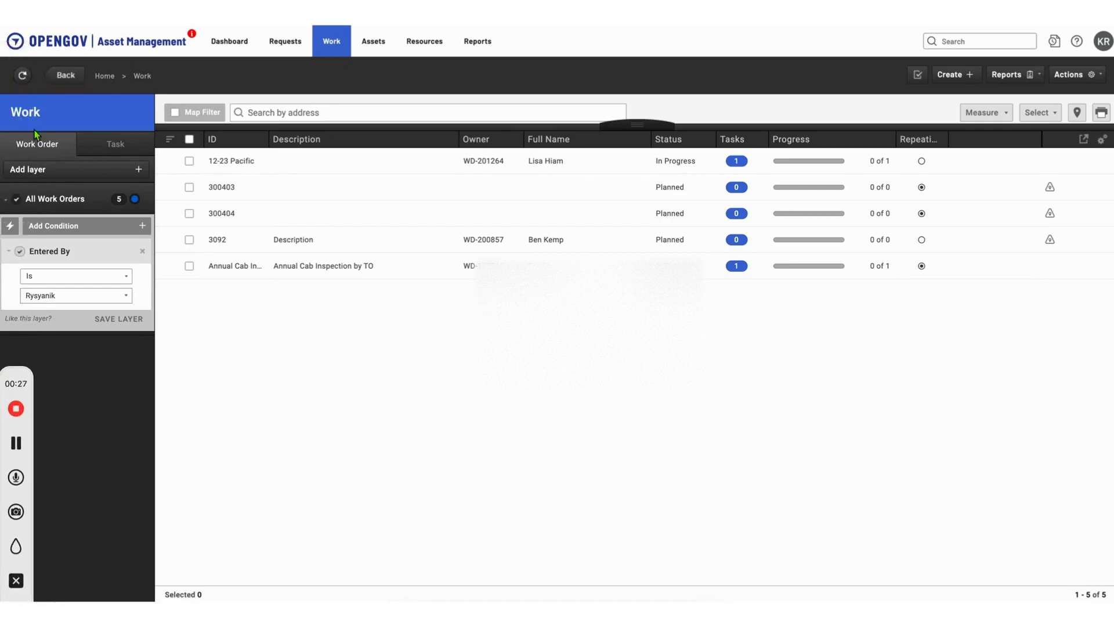
Step: Start a new work order and set its repeat schedule to begin 9/1/2023 and recur every 1 year
{"action": "left_click", "coordinate": [973, 84]}
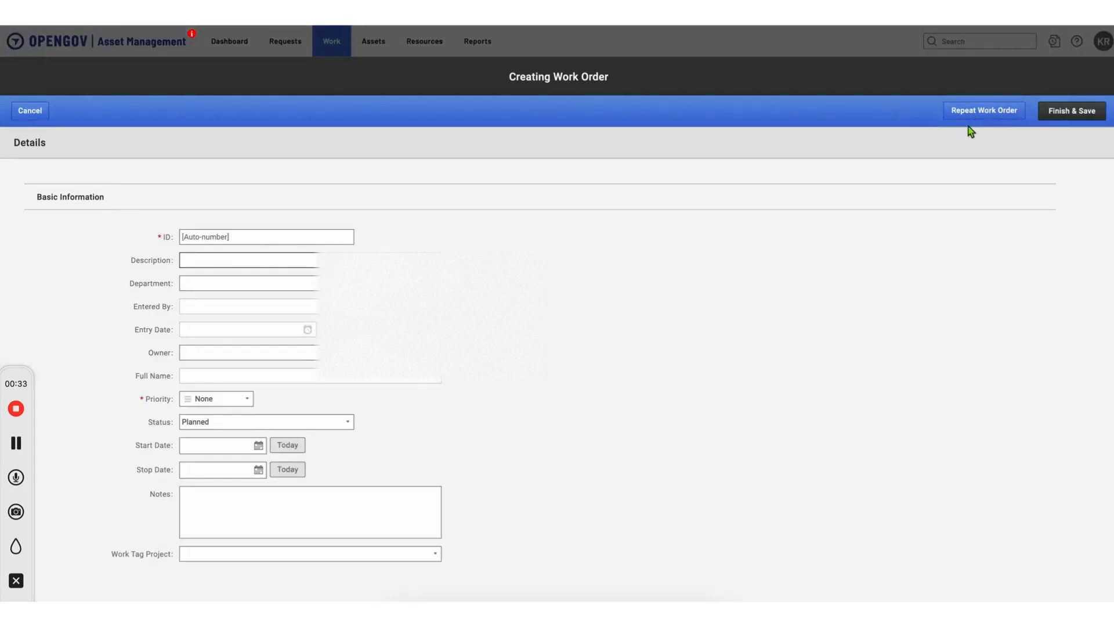
{"action": "left_click", "coordinate": [985, 112]}
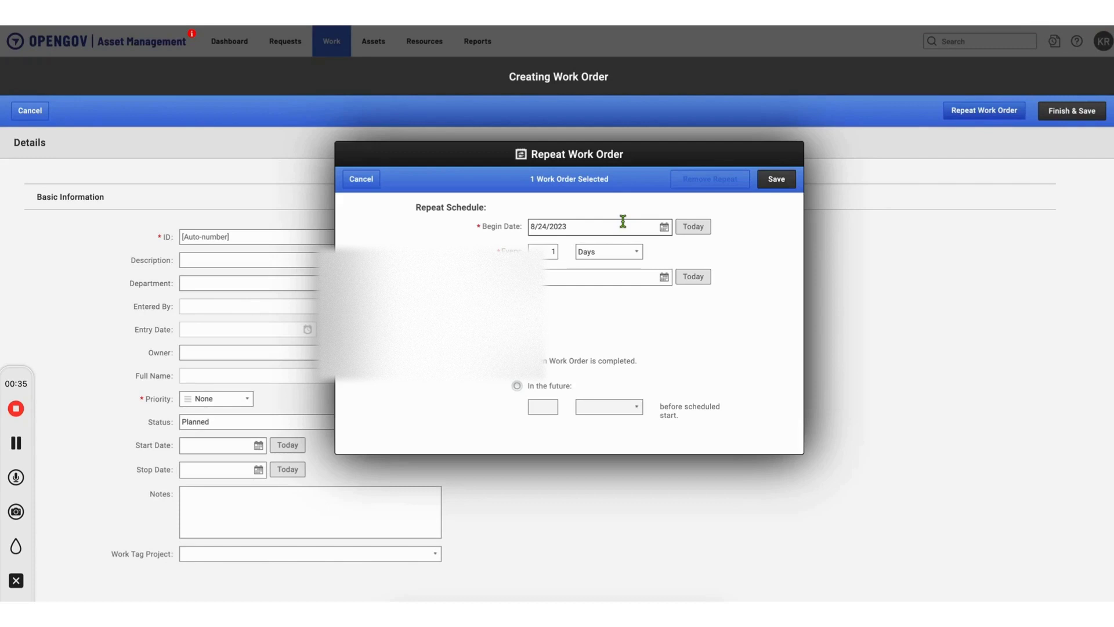
{"action": "left_click", "coordinate": [665, 227]}
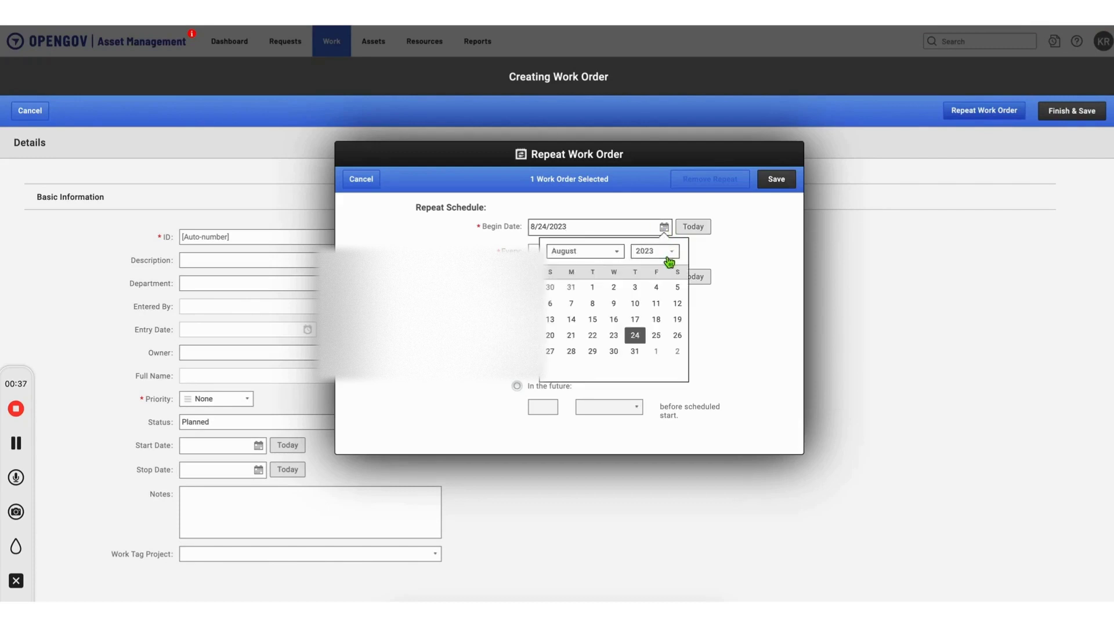
{"action": "left_click", "coordinate": [660, 355]}
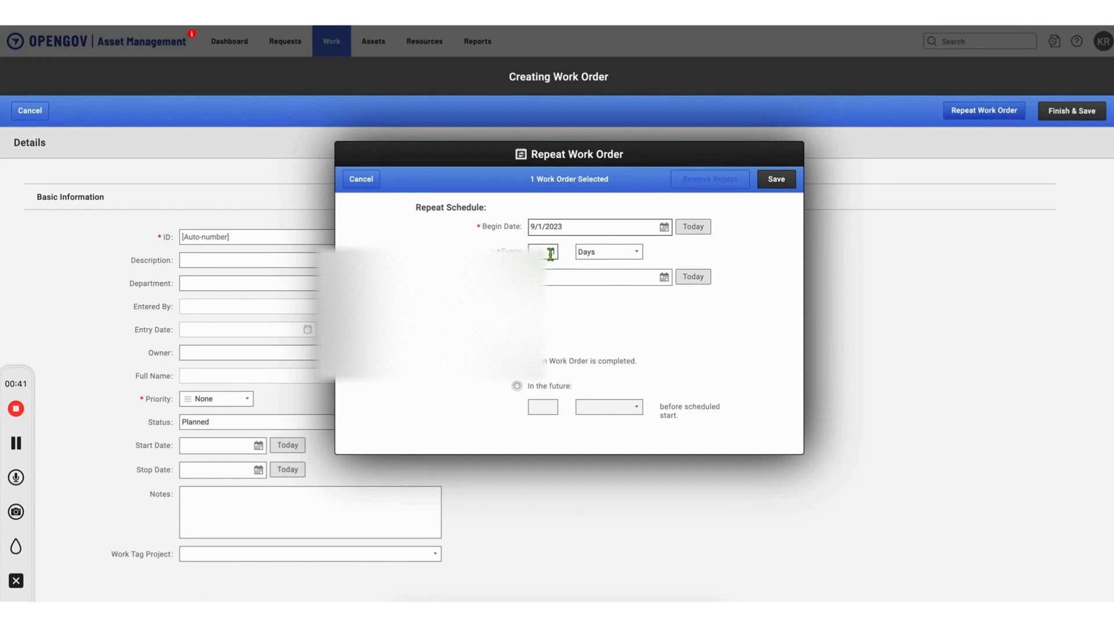
{"action": "left_click", "coordinate": [607, 252]}
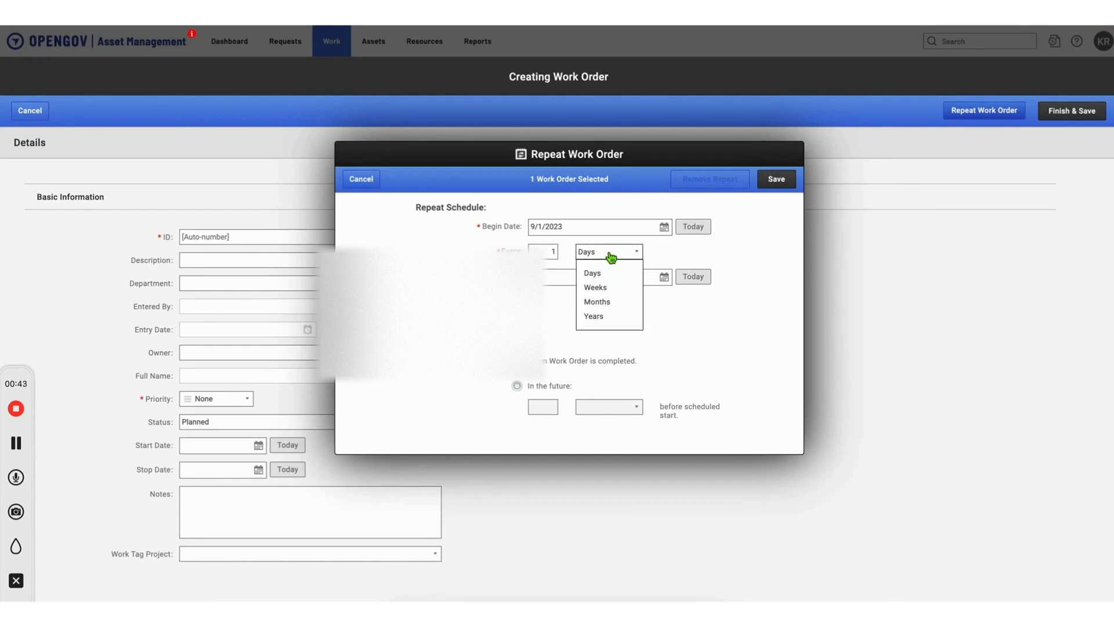
{"action": "left_click", "coordinate": [603, 313]}
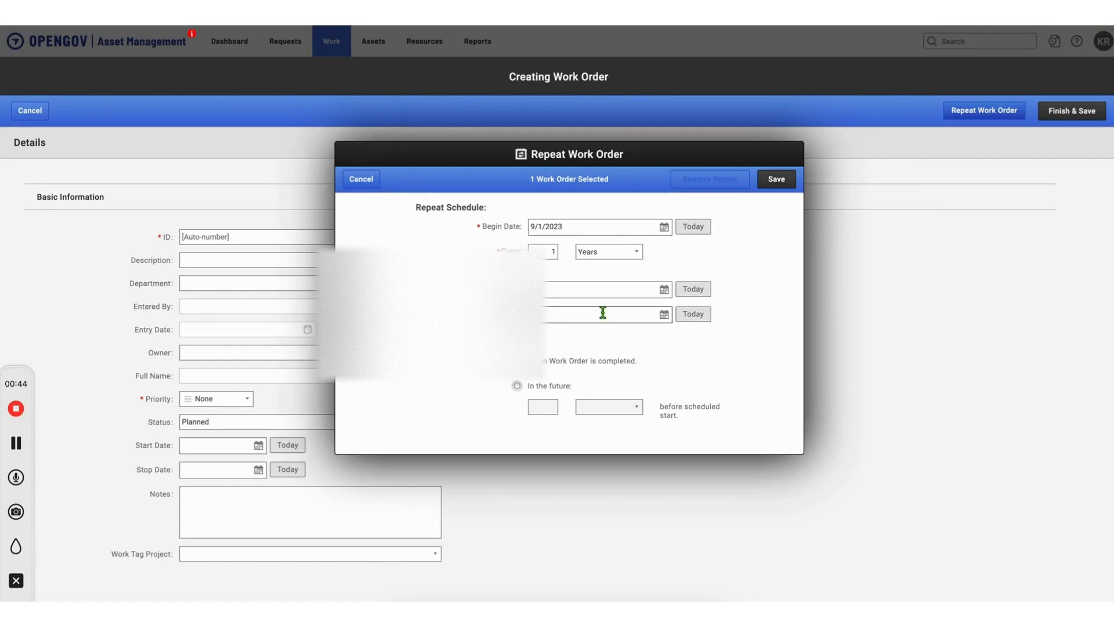
Step: Set the repeat schedule's two remaining dates to September 1 and September 2, 2023, and save the schedule
{"action": "left_click", "coordinate": [665, 291]}
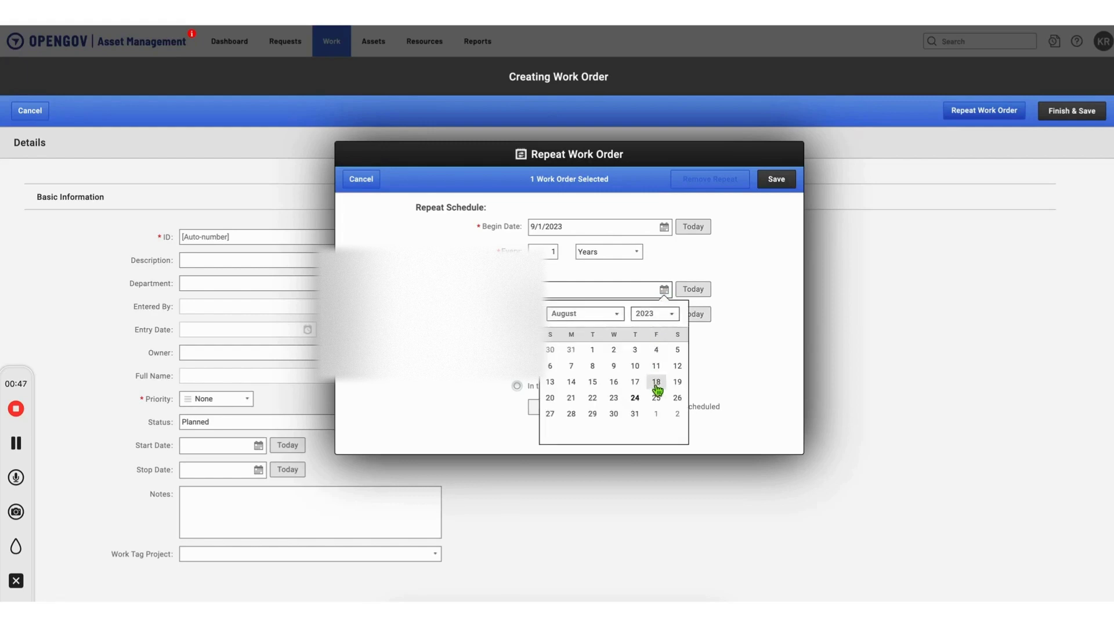
{"action": "left_click", "coordinate": [656, 413]}
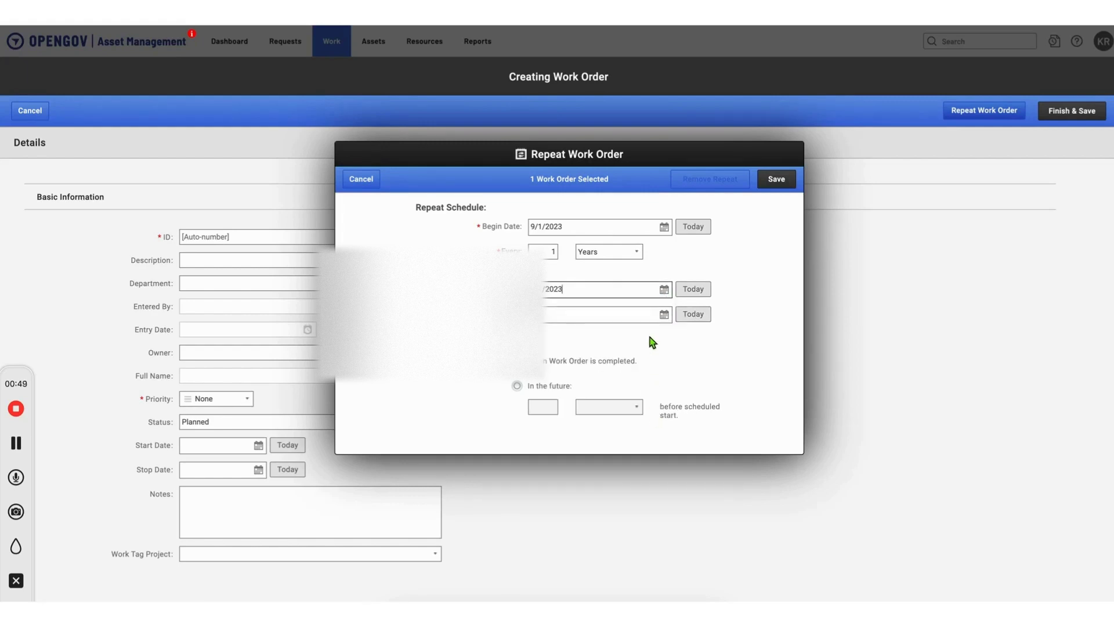
{"action": "left_click", "coordinate": [665, 314]}
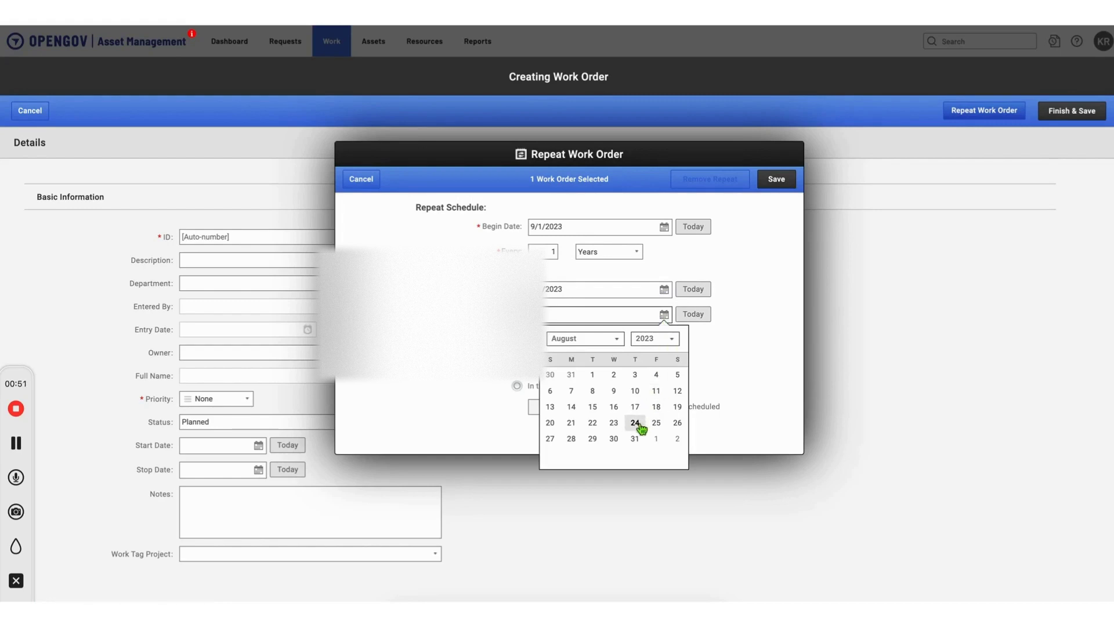
{"action": "left_click", "coordinate": [677, 439]}
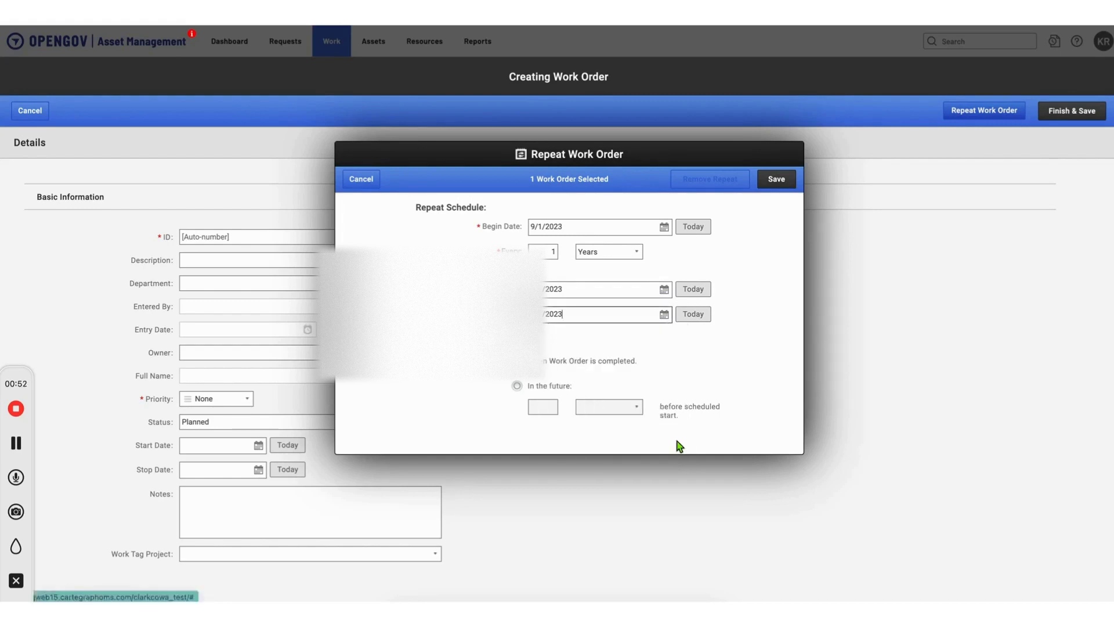
{"action": "left_click", "coordinate": [679, 334]}
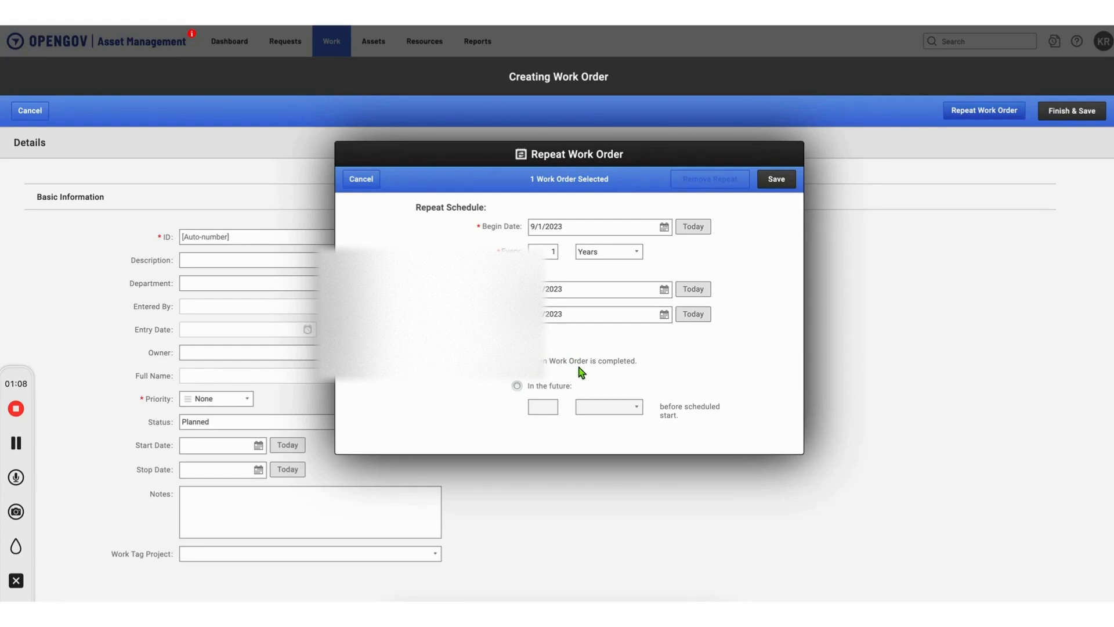
{"action": "left_click", "coordinate": [777, 182]}
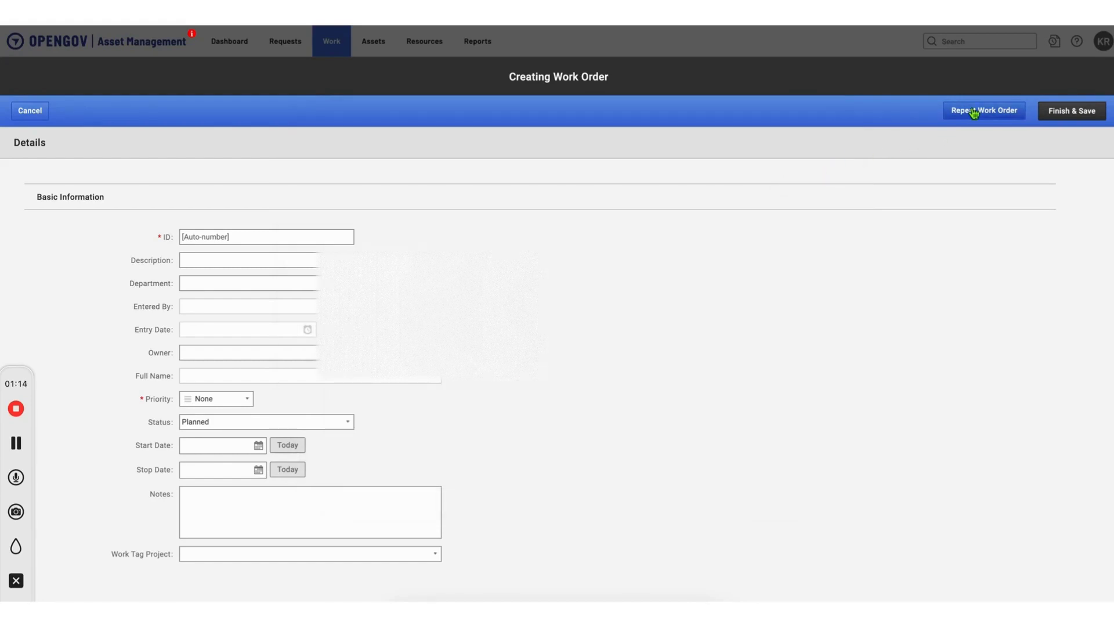
Step: Finish and save the new work order, and view the actions available for it
{"action": "left_click", "coordinate": [1061, 118]}
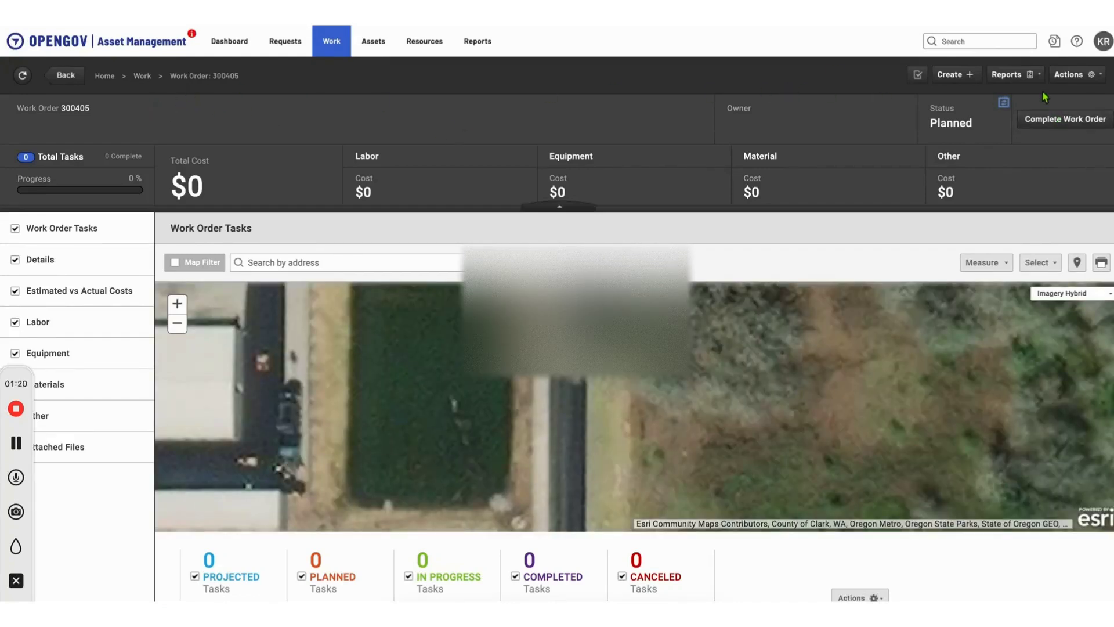
{"action": "left_click", "coordinate": [1084, 81]}
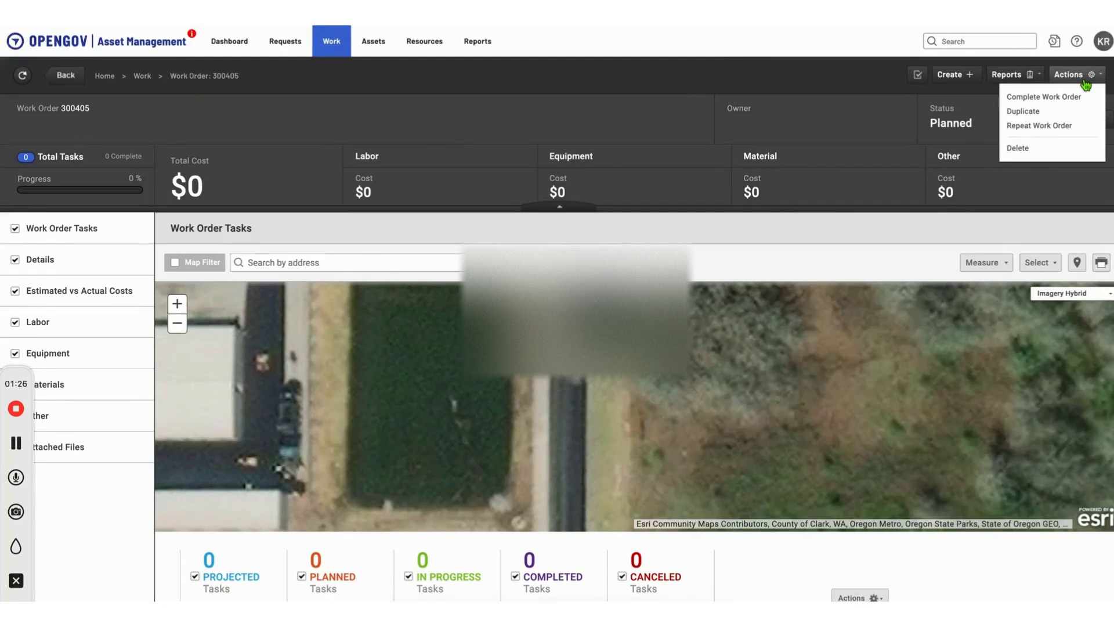
{"action": "left_click", "coordinate": [872, 123]}
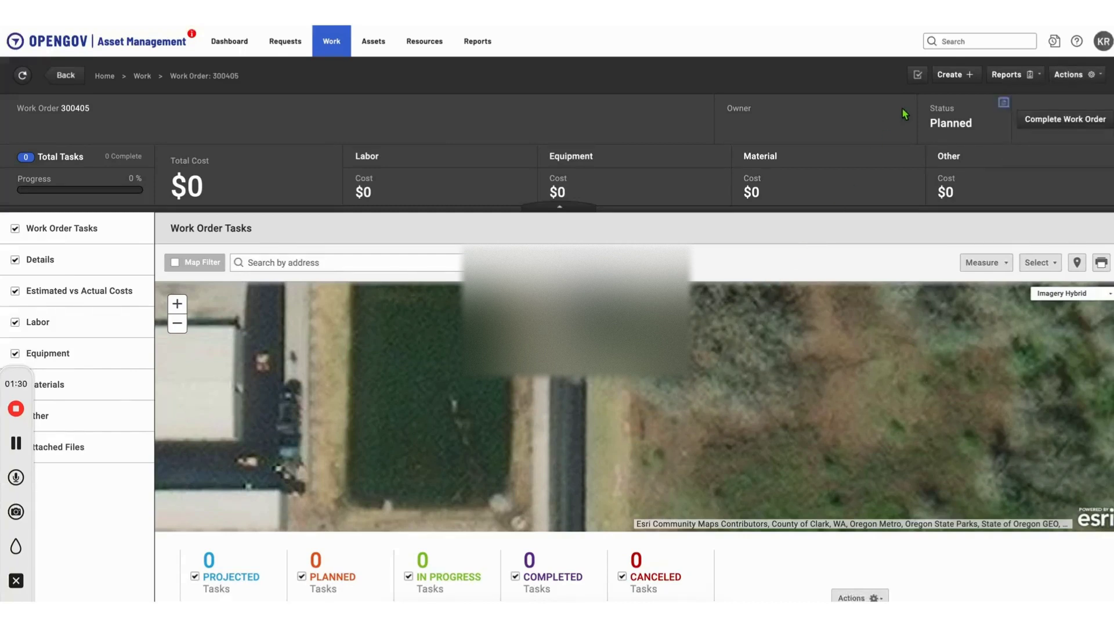
Step: Create a non-asset task in the work order with the activity Inspect
{"action": "left_click", "coordinate": [917, 75]}
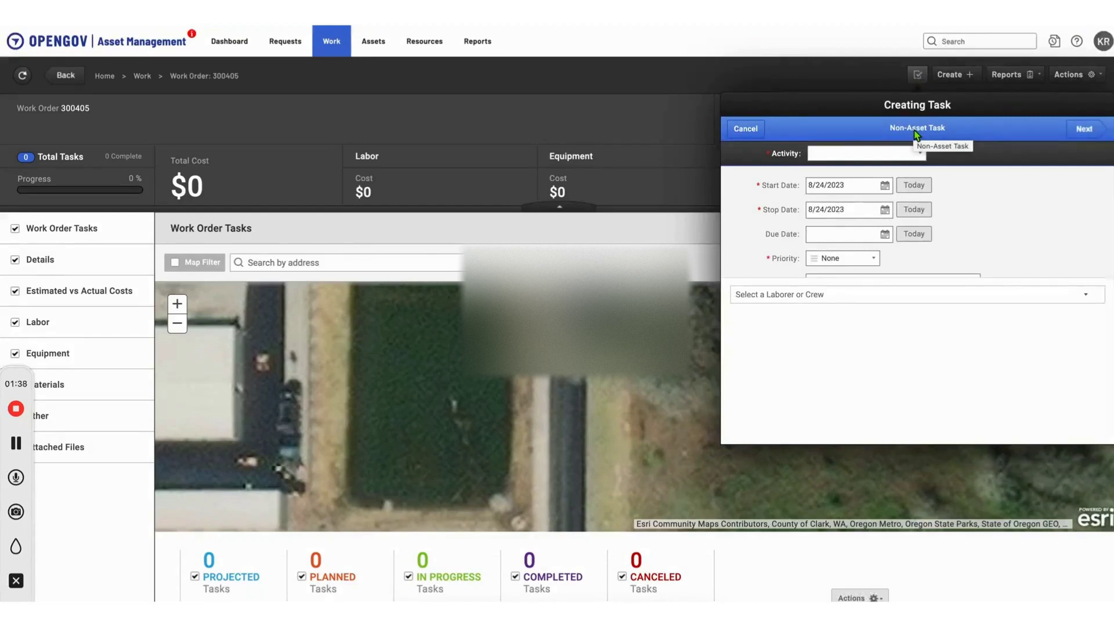
{"action": "left_click", "coordinate": [921, 156]}
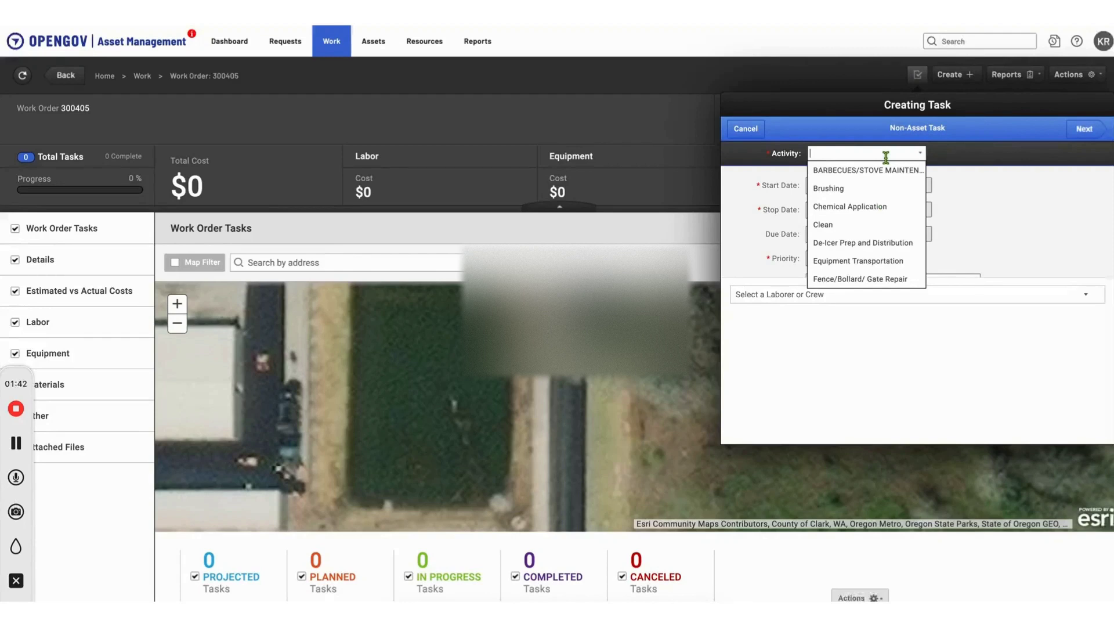
{"action": "type", "text": "Inspect"}
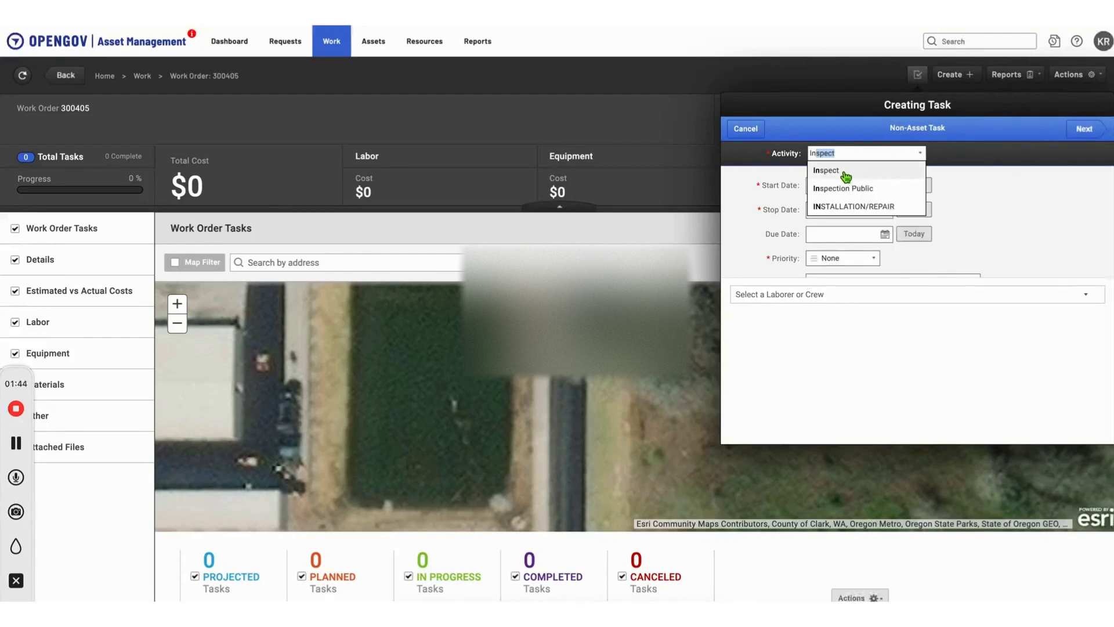
{"action": "left_click", "coordinate": [844, 173]}
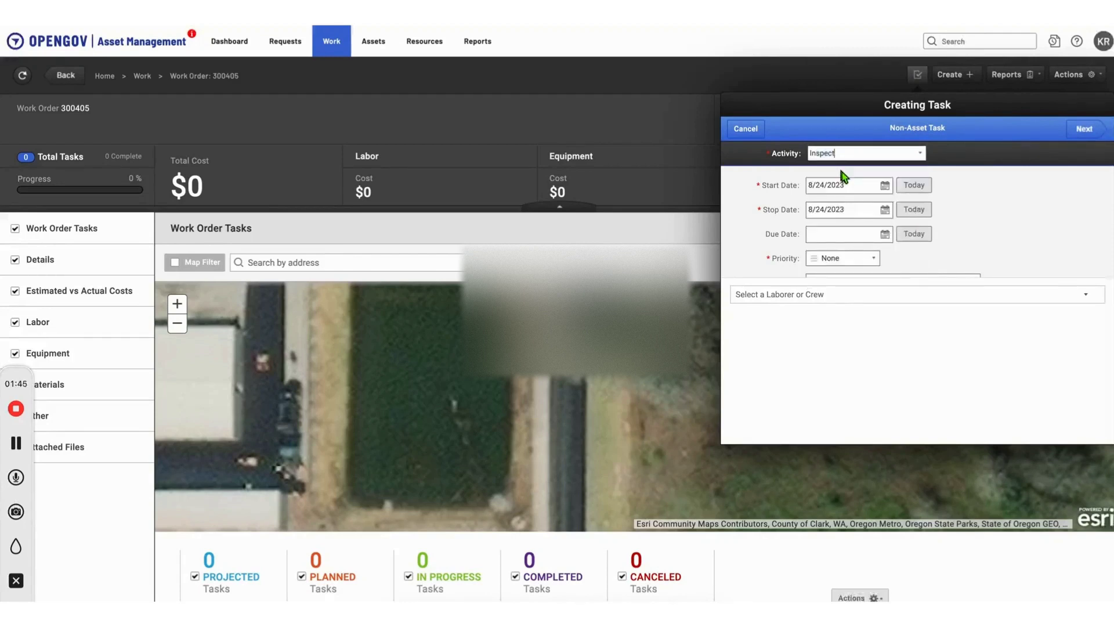
Step: Set the task's start date to 9/1/2023, stop date to 9/2/2023 and due date to 9/6/2023
{"action": "left_click", "coordinate": [885, 186]}
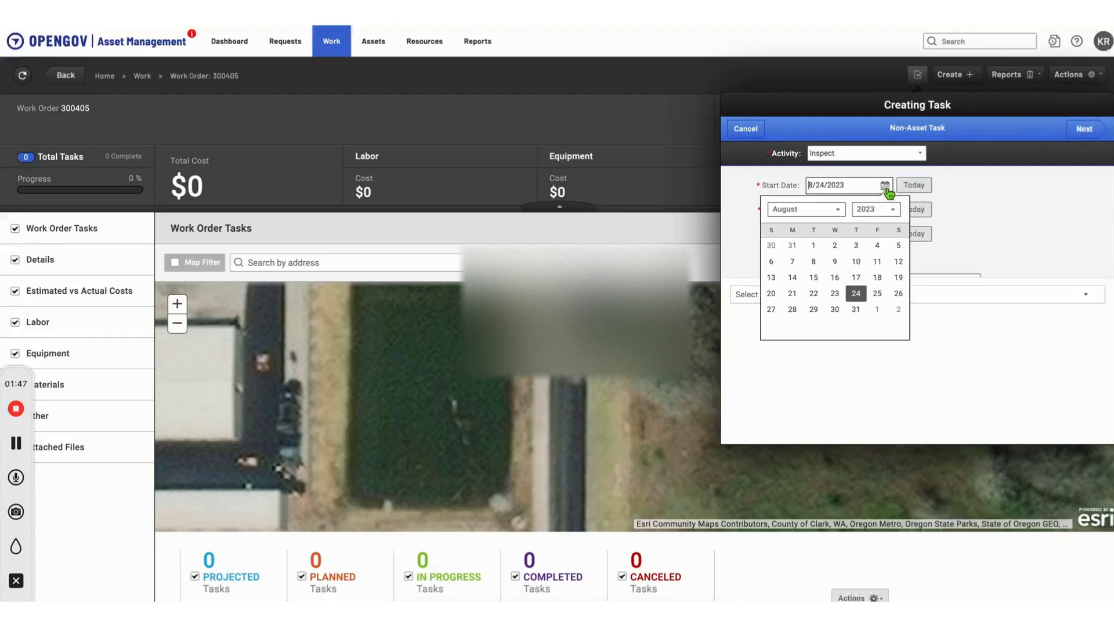
{"action": "left_click", "coordinate": [878, 308]}
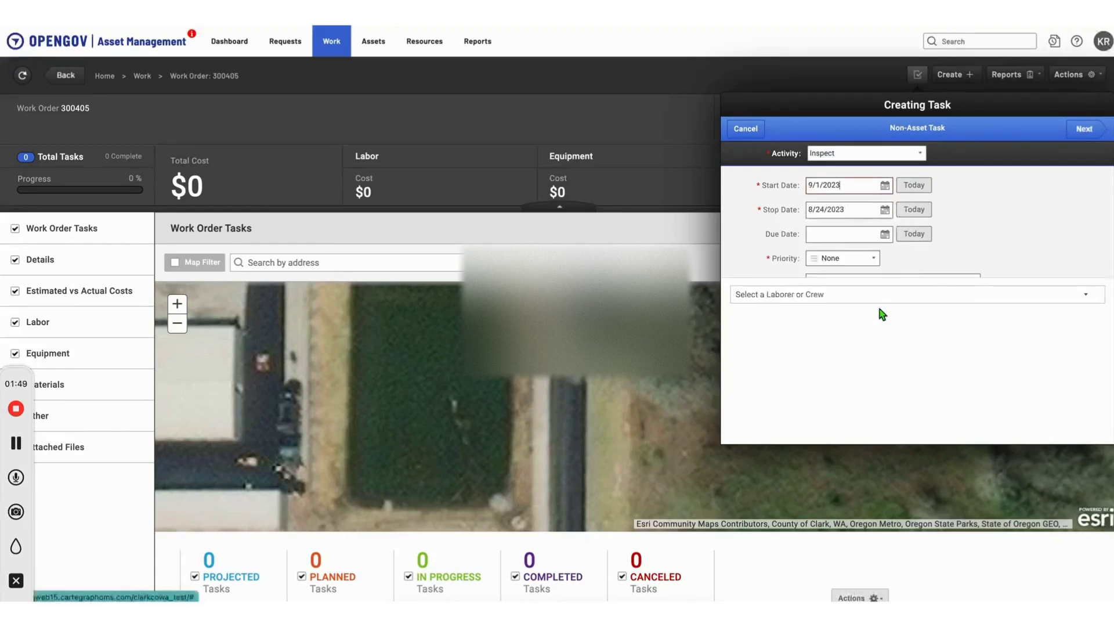
{"action": "left_click", "coordinate": [885, 211]}
{"action": "left_click", "coordinate": [897, 334]}
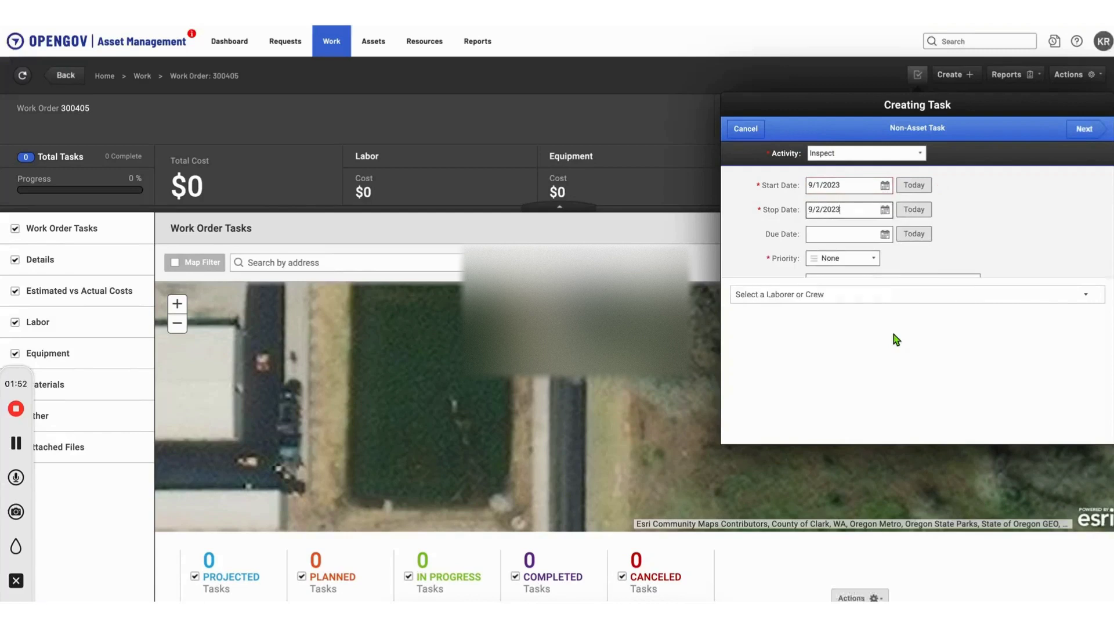
{"action": "left_click", "coordinate": [885, 234]}
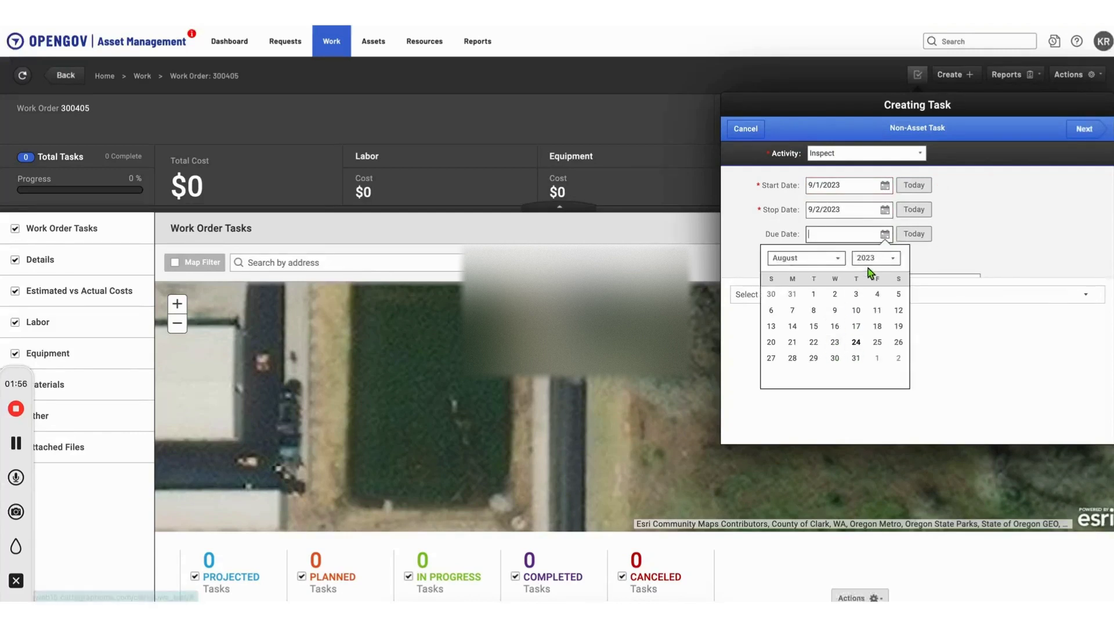
{"action": "left_click", "coordinate": [838, 258]}
{"action": "left_click", "coordinate": [801, 417]}
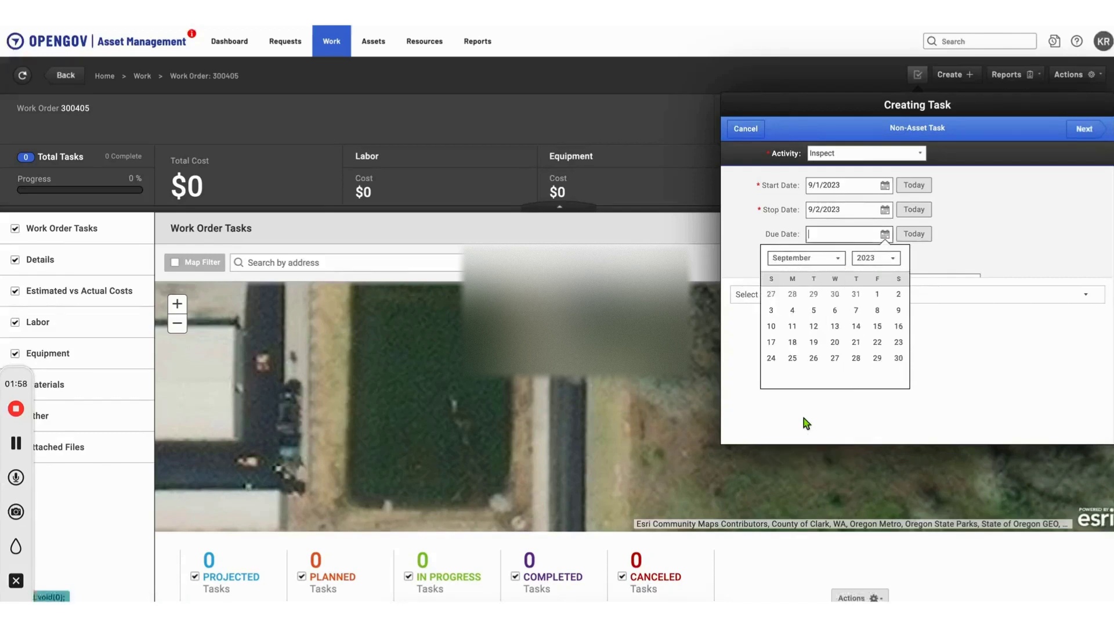
{"action": "left_click", "coordinate": [834, 311]}
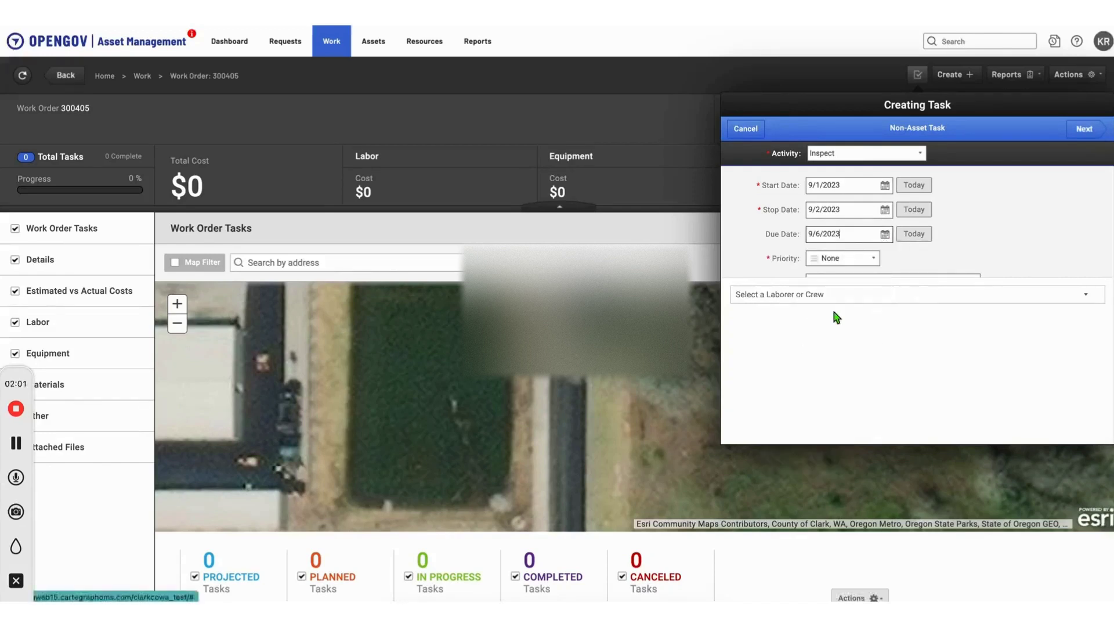
Step: Set the task's priority to Important and its department to TO Signals
{"action": "left_click", "coordinate": [872, 259]}
{"action": "left_click", "coordinate": [850, 281]}
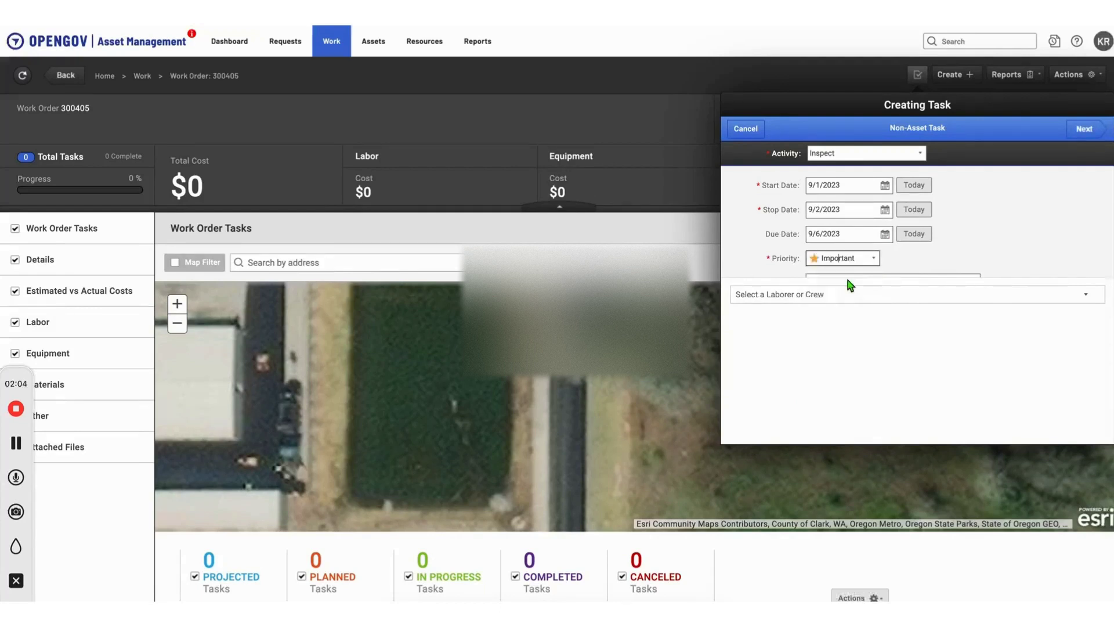
{"action": "scroll", "coordinate": [1013, 217], "scroll_direction": "down", "scroll_amount": 3}
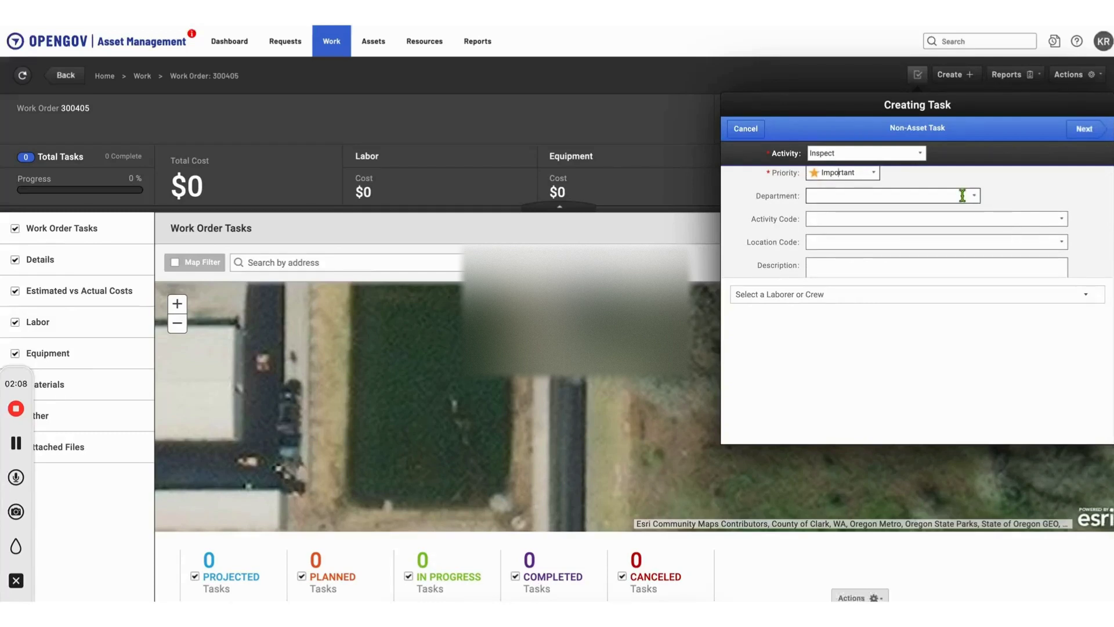
{"action": "left_click", "coordinate": [975, 199]}
{"action": "left_click", "coordinate": [975, 199]}
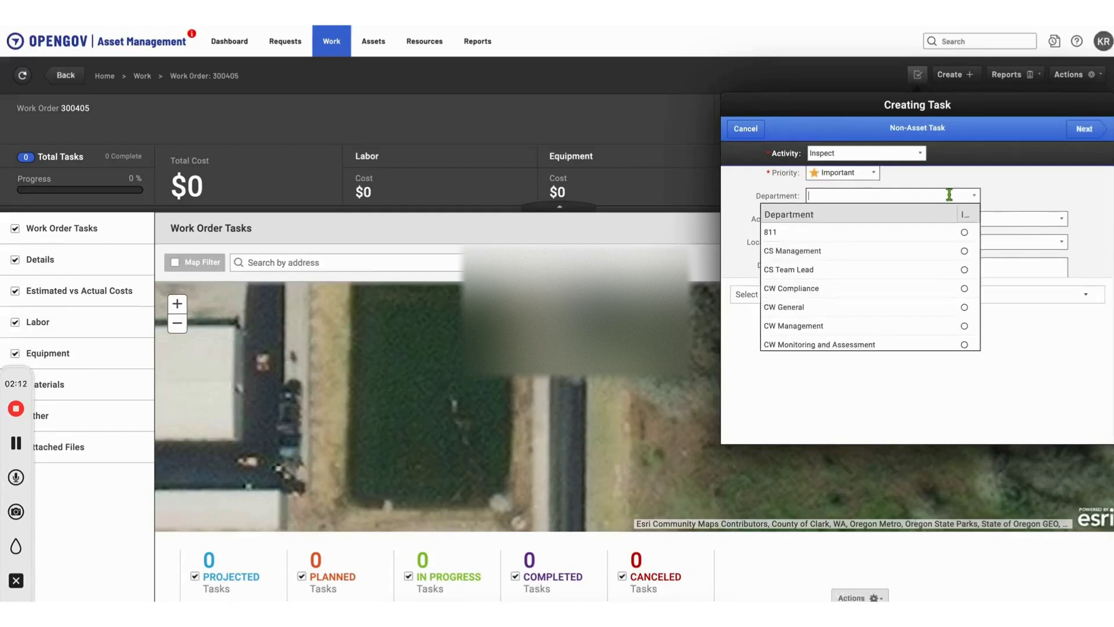
{"action": "type", "text": "TO Engineering"}
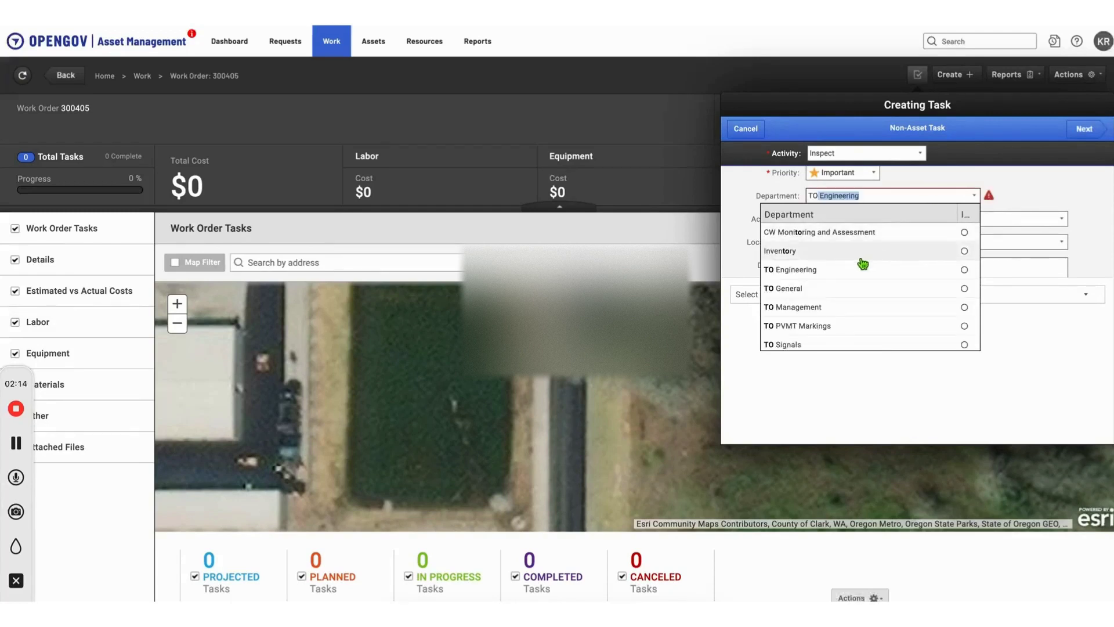
{"action": "left_click", "coordinate": [809, 344]}
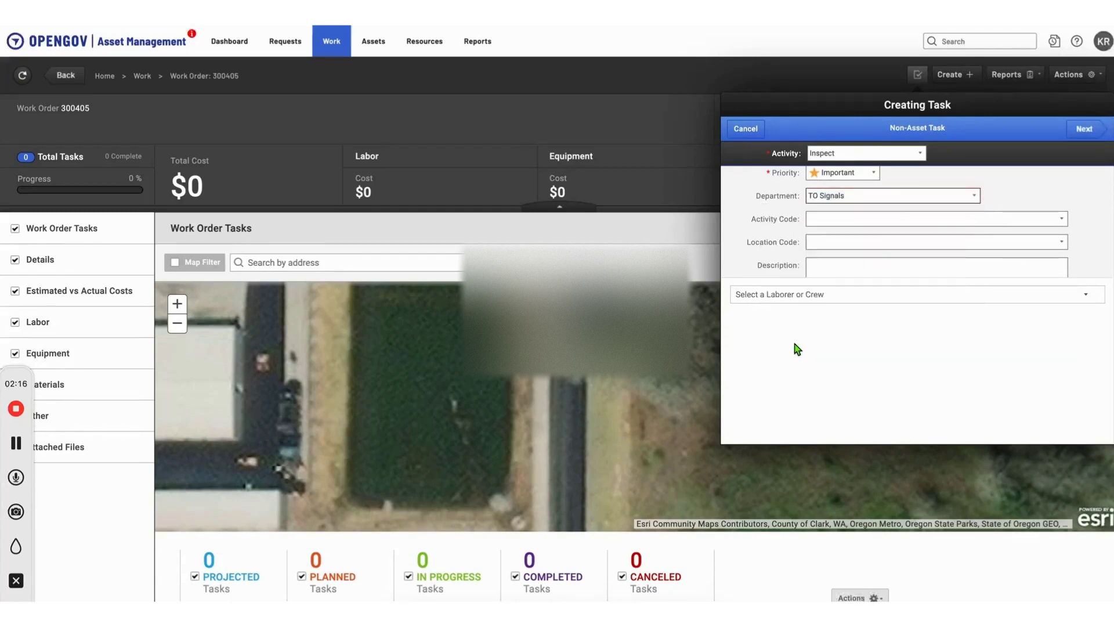
Step: Enter "Annual Signal Cabinet Inspection" as the task's description
{"action": "scroll", "coordinate": [995, 237], "scroll_direction": "down", "scroll_amount": 1}
{"action": "left_click", "coordinate": [994, 236]}
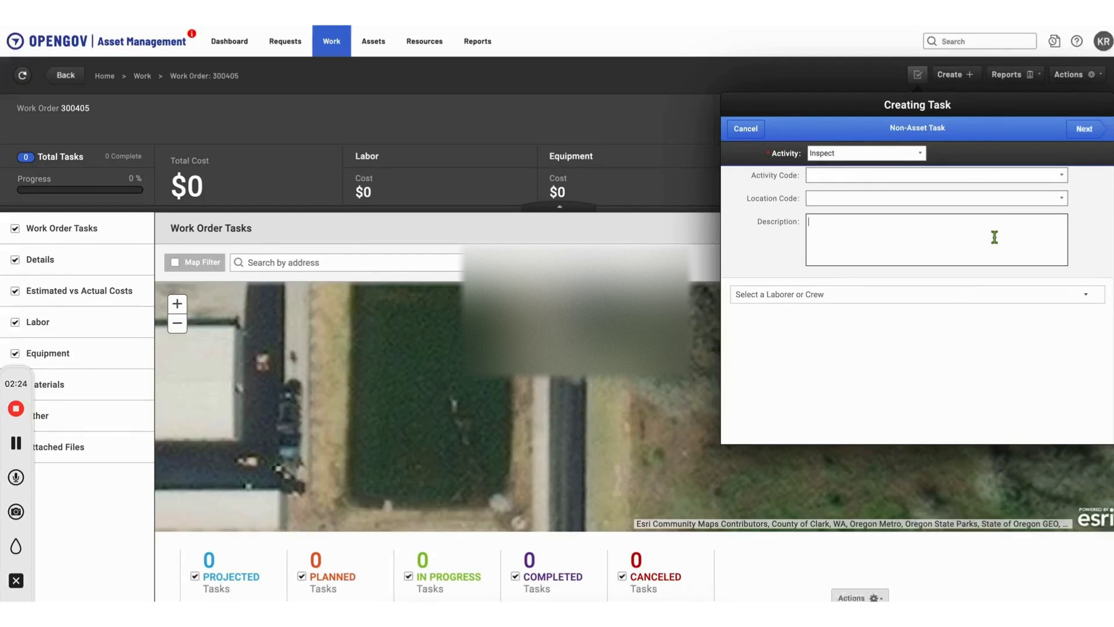
{"action": "type", "text": "Annual Signal Cabinet Inspection"}
Step: Search for the laborer by first name and assign the first match to the task
{"action": "left_click", "coordinate": [1051, 295]}
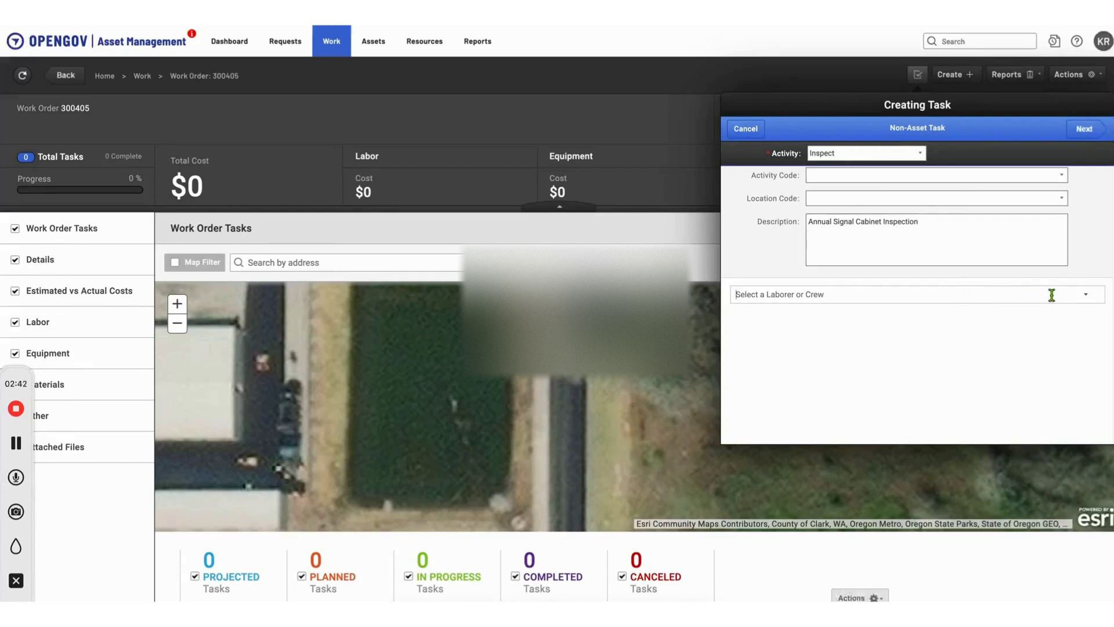
{"action": "type", "text": "eric"}
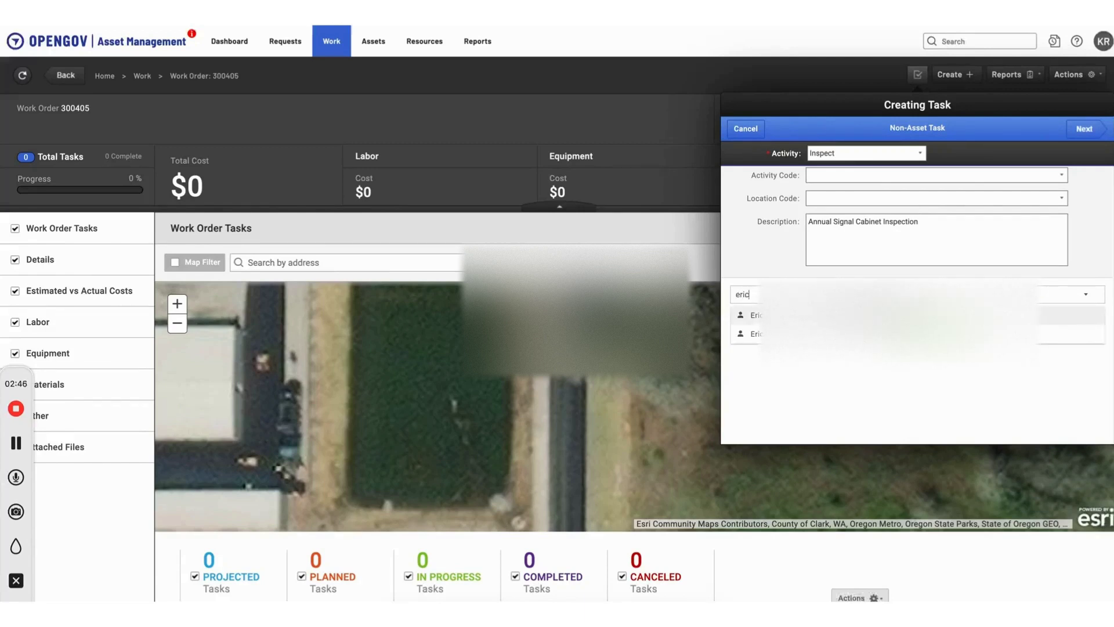
{"action": "left_click", "coordinate": [898, 315]}
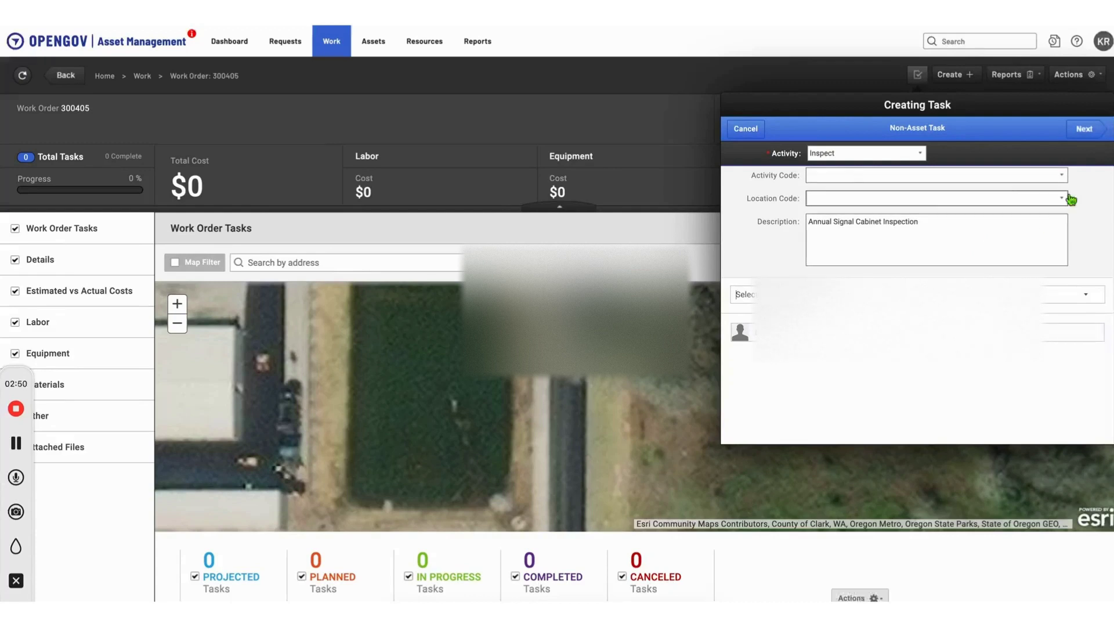
Step: Add a location to the task by searching for the site's street address and accept the resulting pin
{"action": "left_click", "coordinate": [1090, 132]}
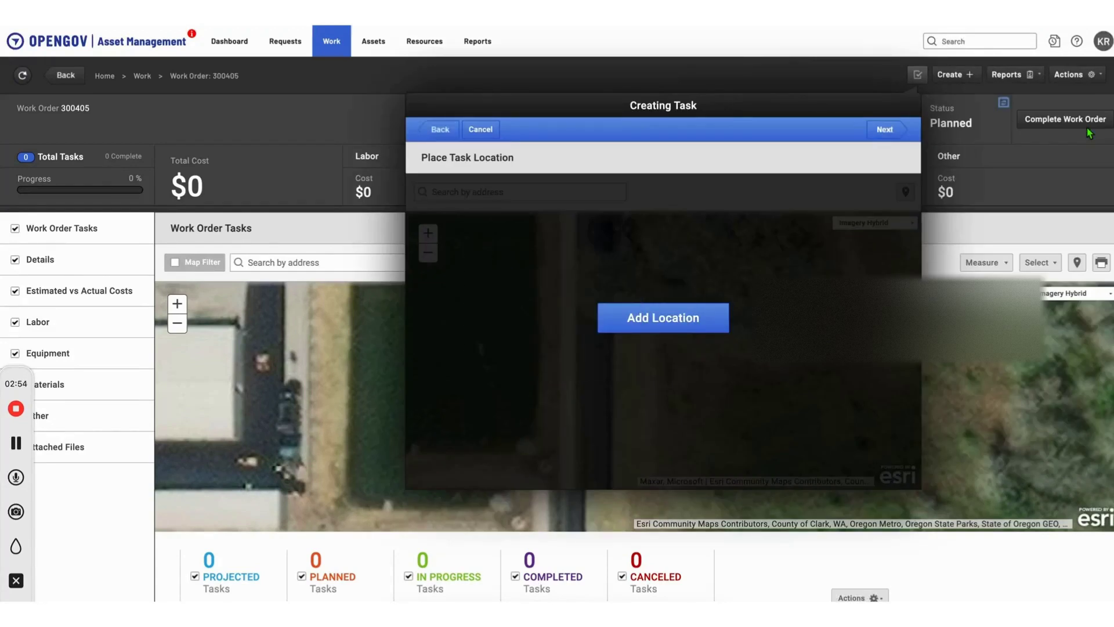
{"action": "left_click", "coordinate": [691, 327]}
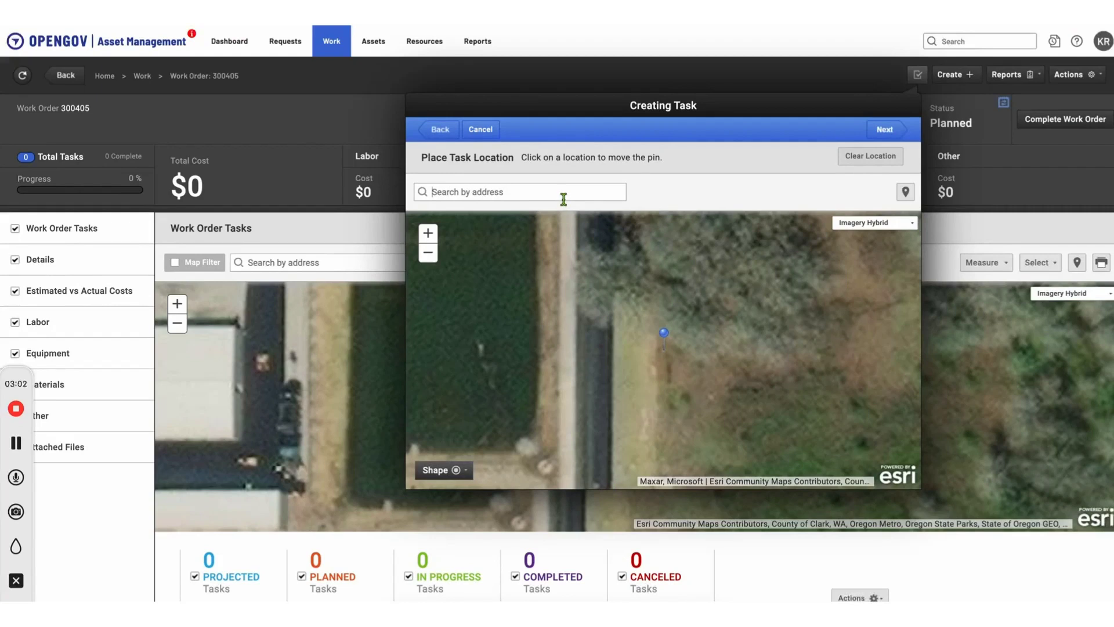
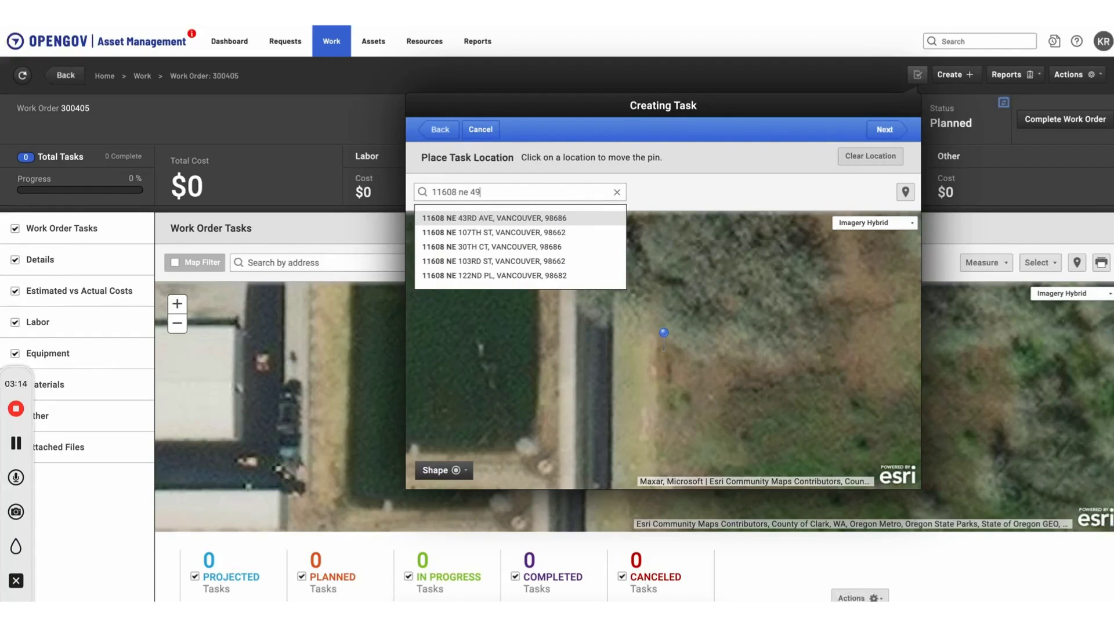
{"action": "key", "text": "Left"}
{"action": "key", "text": "Left"}
{"action": "key", "text": "Left"}
{"action": "key", "text": "Left"}
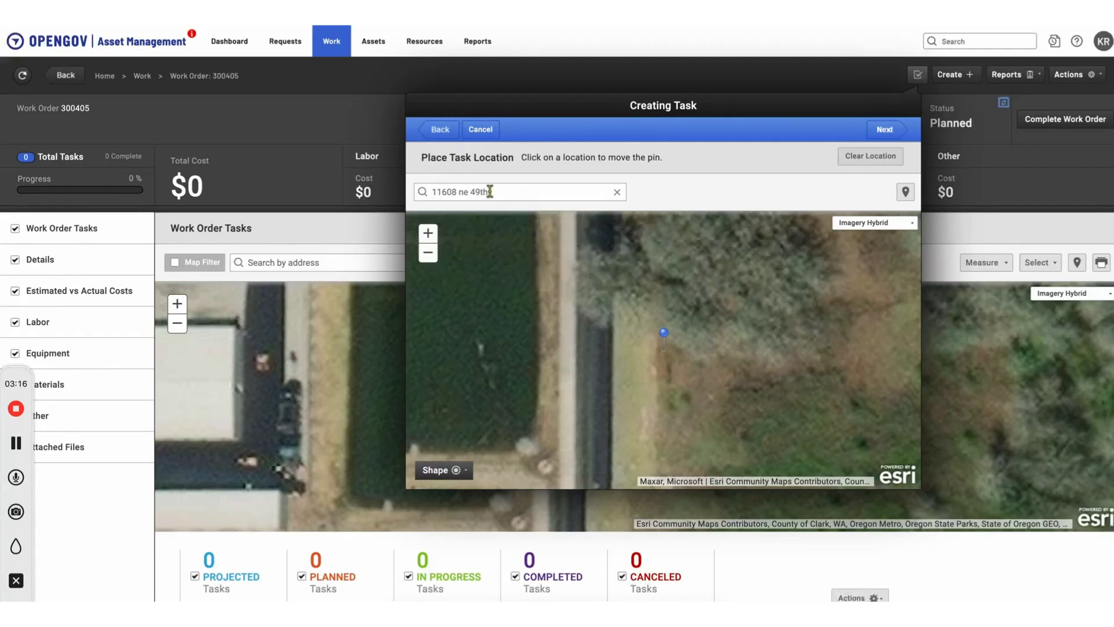
{"action": "left_click", "coordinate": [517, 192]}
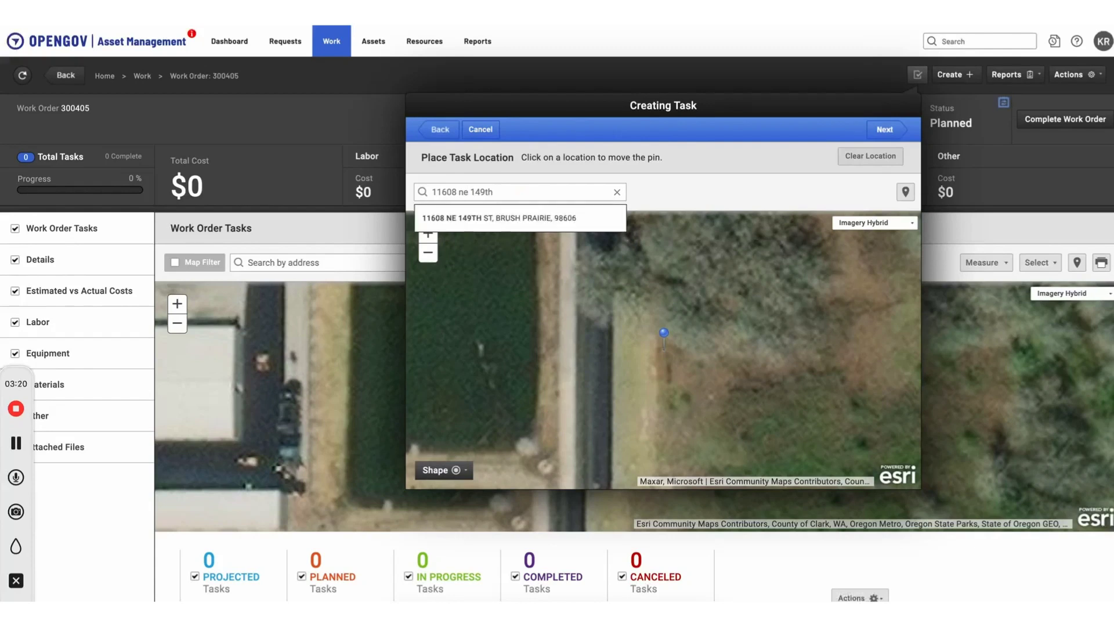
{"action": "left_click", "coordinate": [506, 219]}
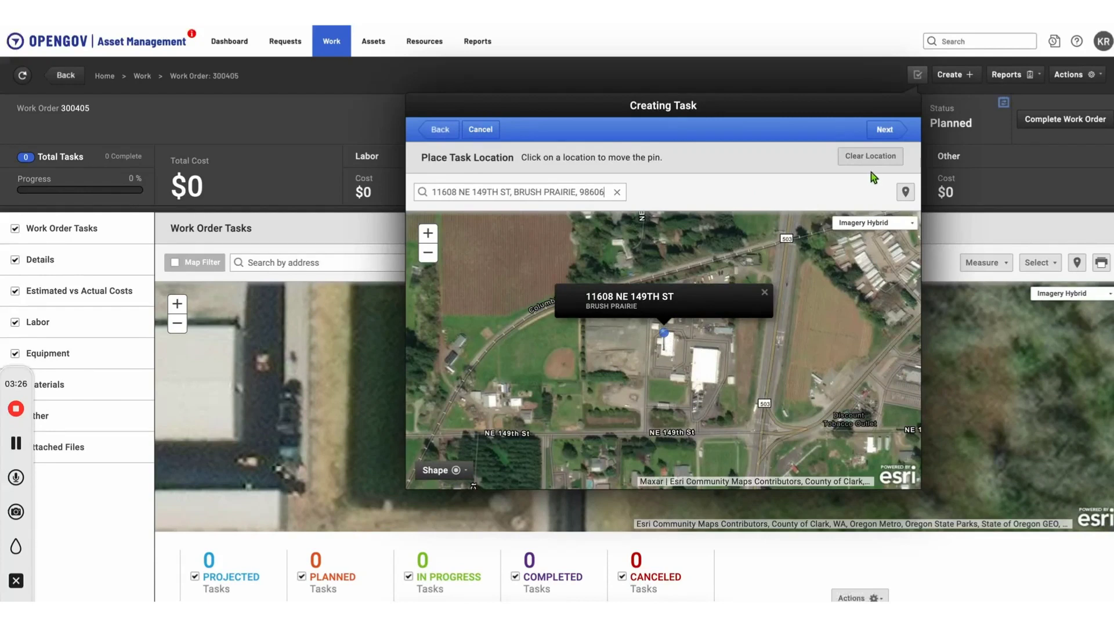
{"action": "left_click", "coordinate": [885, 130]}
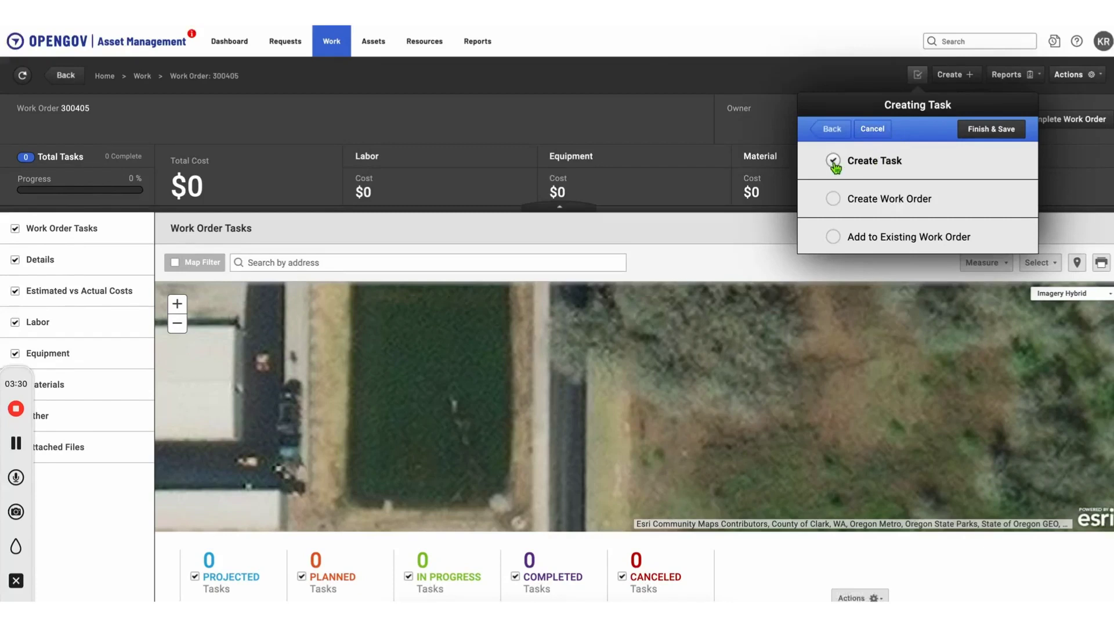
Step: Add the new task to the existing work order that is currently open and save it
{"action": "left_click", "coordinate": [834, 237]}
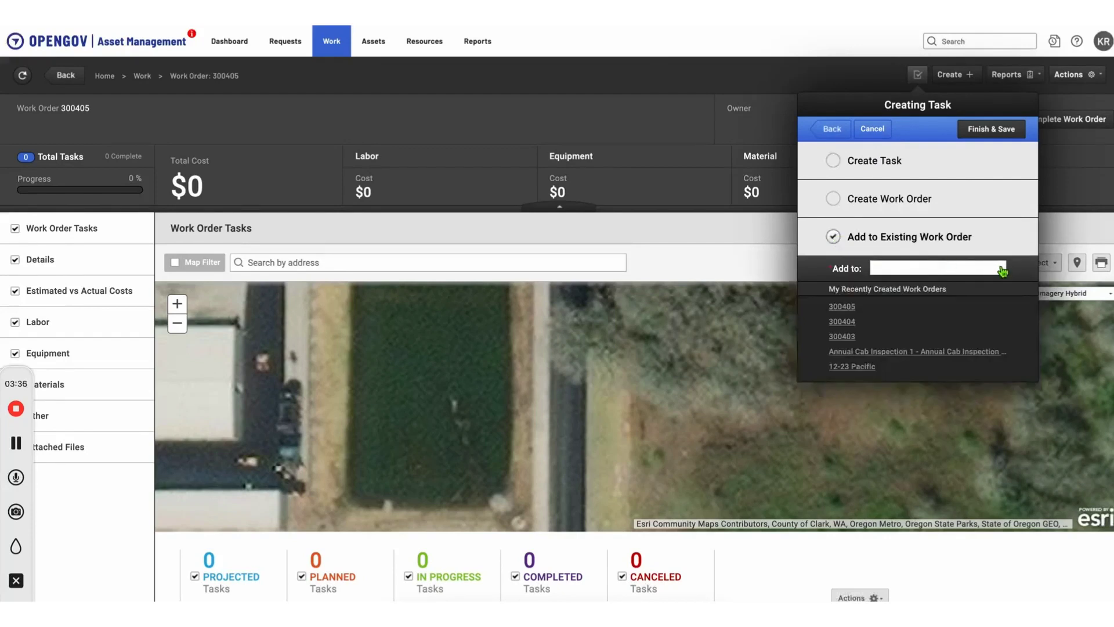
{"action": "type", "text": "300405"}
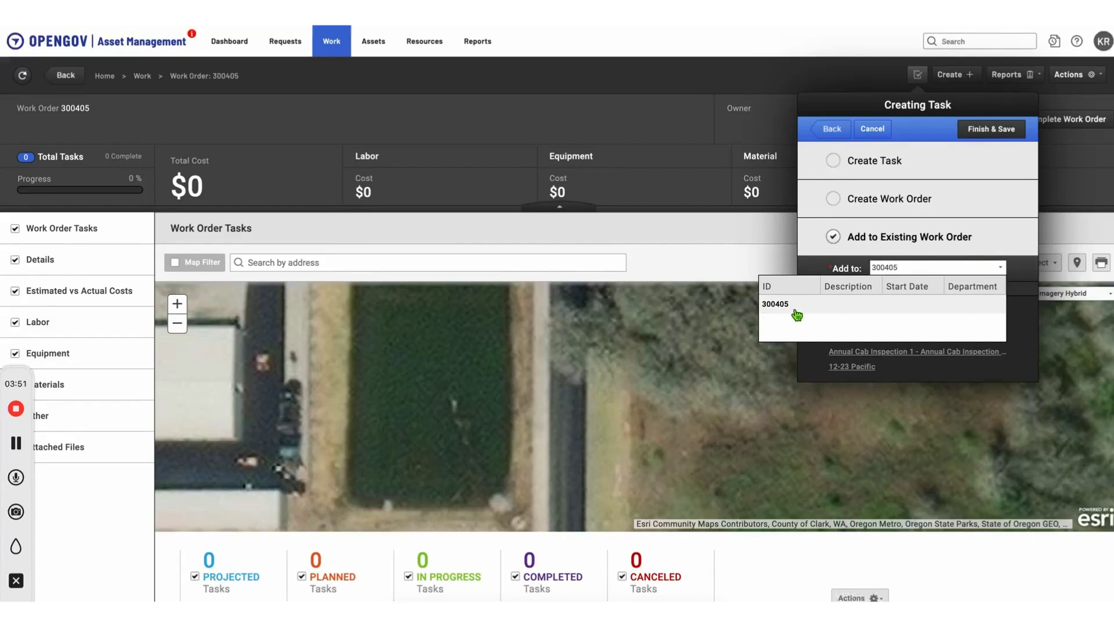
{"action": "left_click", "coordinate": [796, 313]}
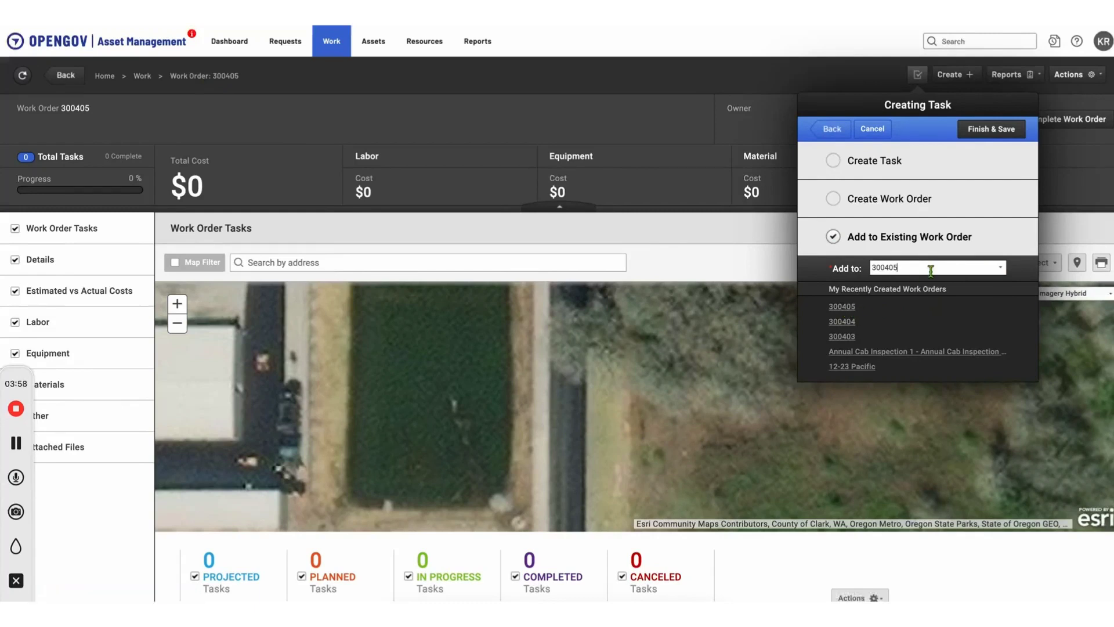
{"action": "left_click", "coordinate": [1002, 137]}
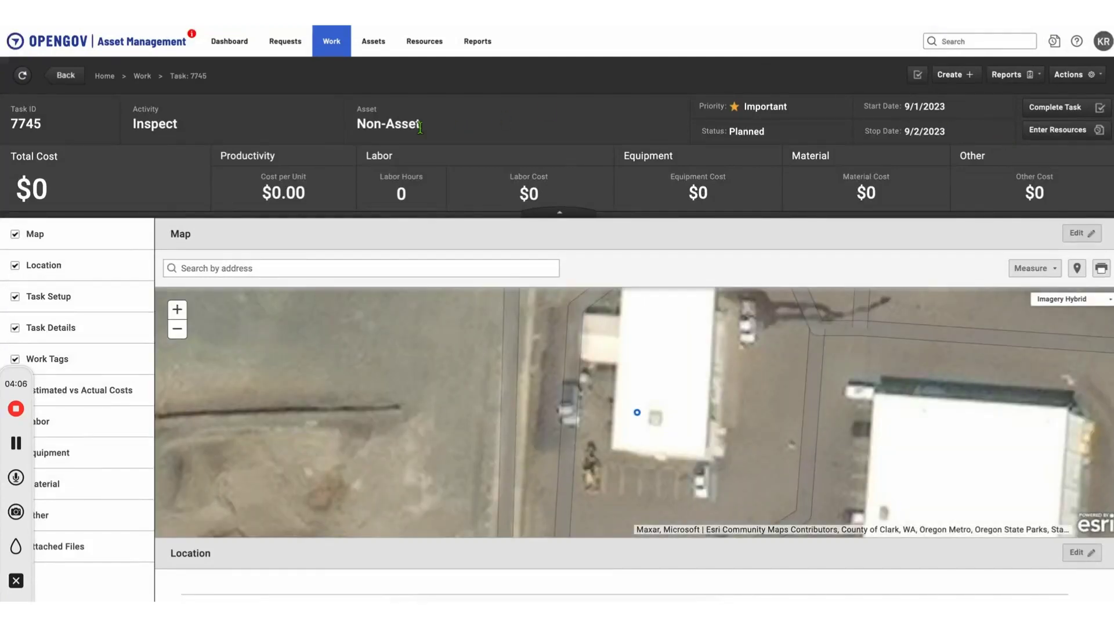
Step: Start converting the inspection task to an asset task with asset type Signal Cabinet and activity Inspect
{"action": "left_click", "coordinate": [1088, 82]}
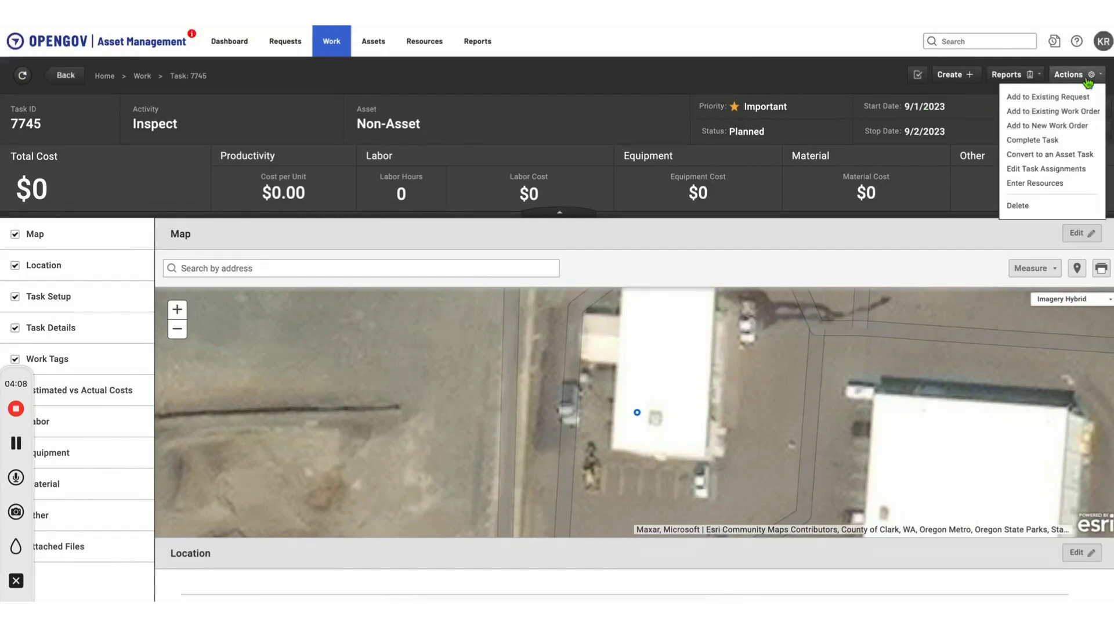
{"action": "left_click", "coordinate": [1051, 157]}
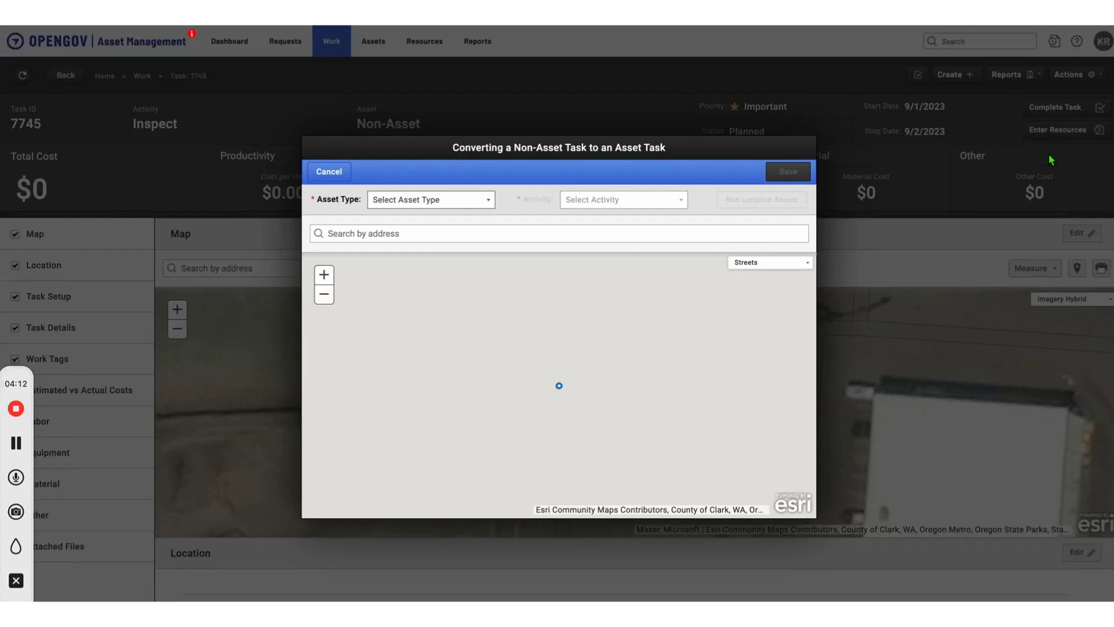
{"action": "left_click", "coordinate": [477, 202]}
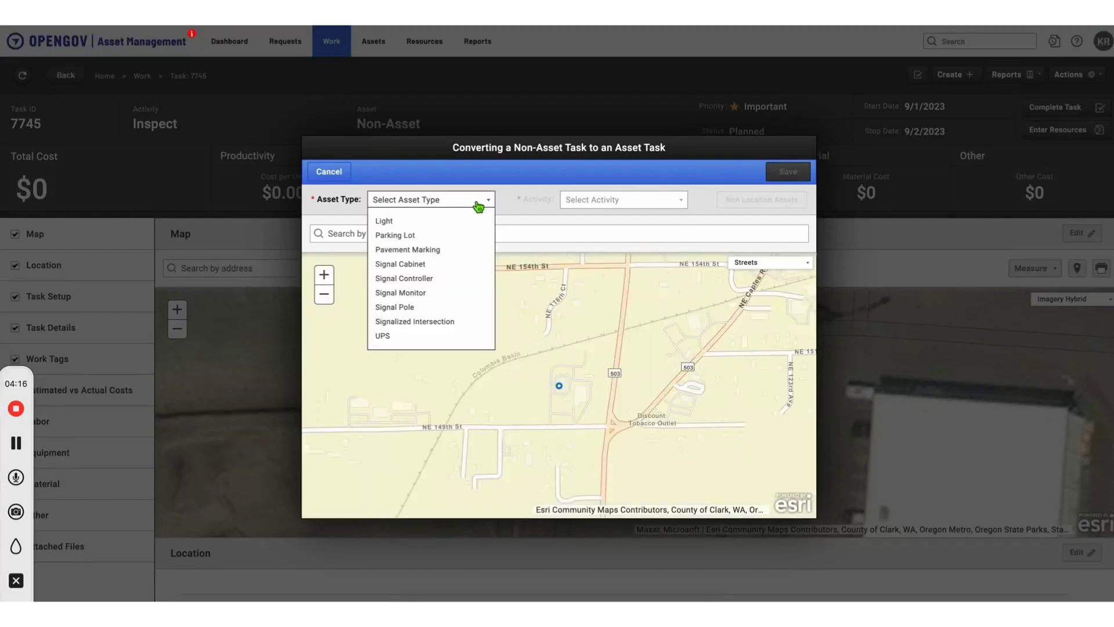
{"action": "left_click", "coordinate": [435, 264]}
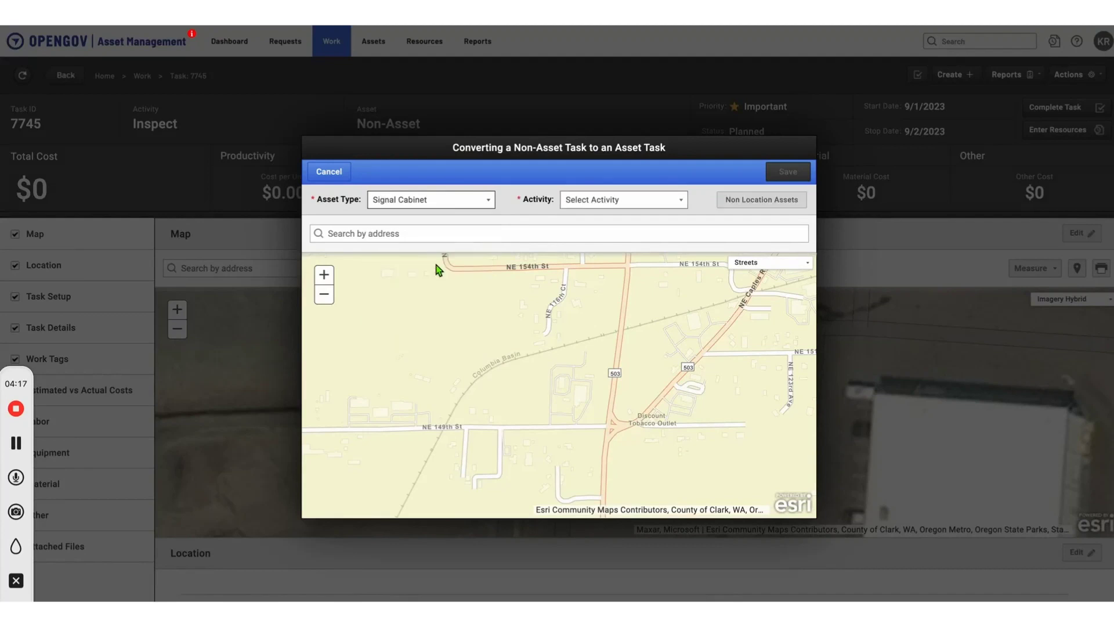
{"action": "left_click", "coordinate": [668, 203]}
{"action": "left_click", "coordinate": [613, 235]}
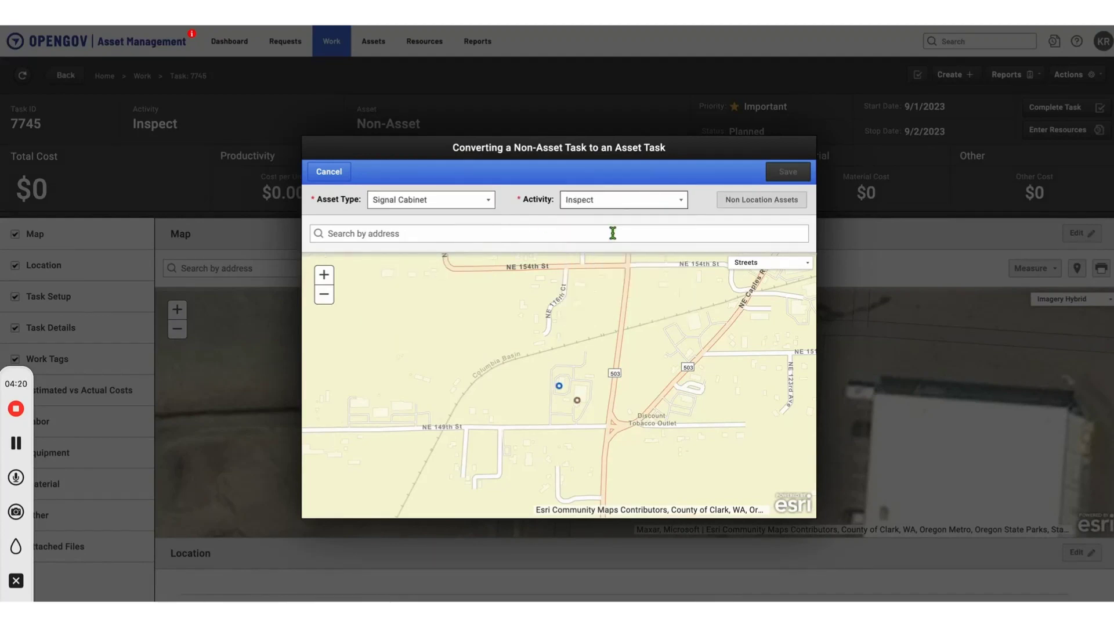
Step: Select Signal Cabinet 3344 near the task's location on the map and save the conversion
{"action": "left_click", "coordinate": [613, 233]}
{"action": "left_click", "coordinate": [559, 386]}
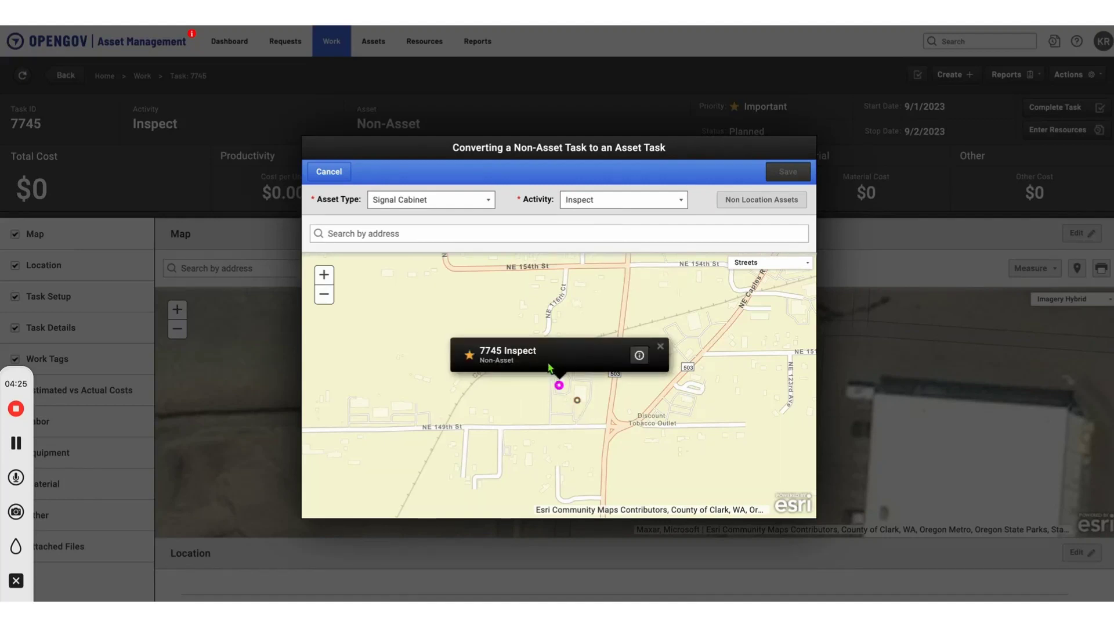
{"action": "left_click", "coordinate": [577, 401]}
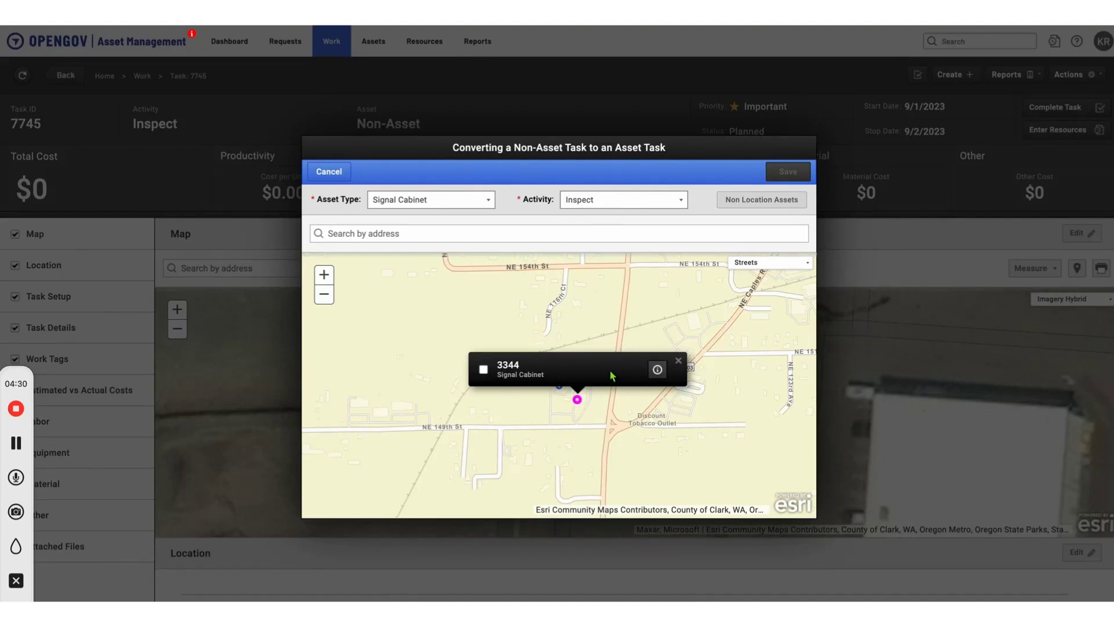
{"action": "left_click", "coordinate": [484, 370]}
{"action": "left_click", "coordinate": [781, 176]}
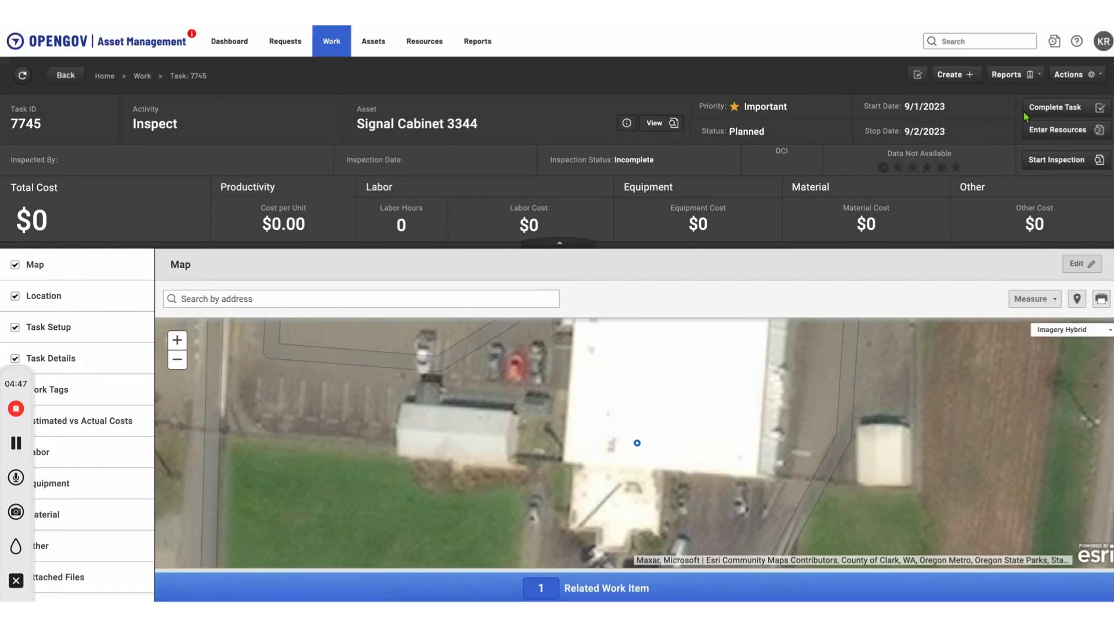
Step: Enter resources for the task, adding the TO Signals laborer found by first name with 3 hours
{"action": "left_click", "coordinate": [1077, 80]}
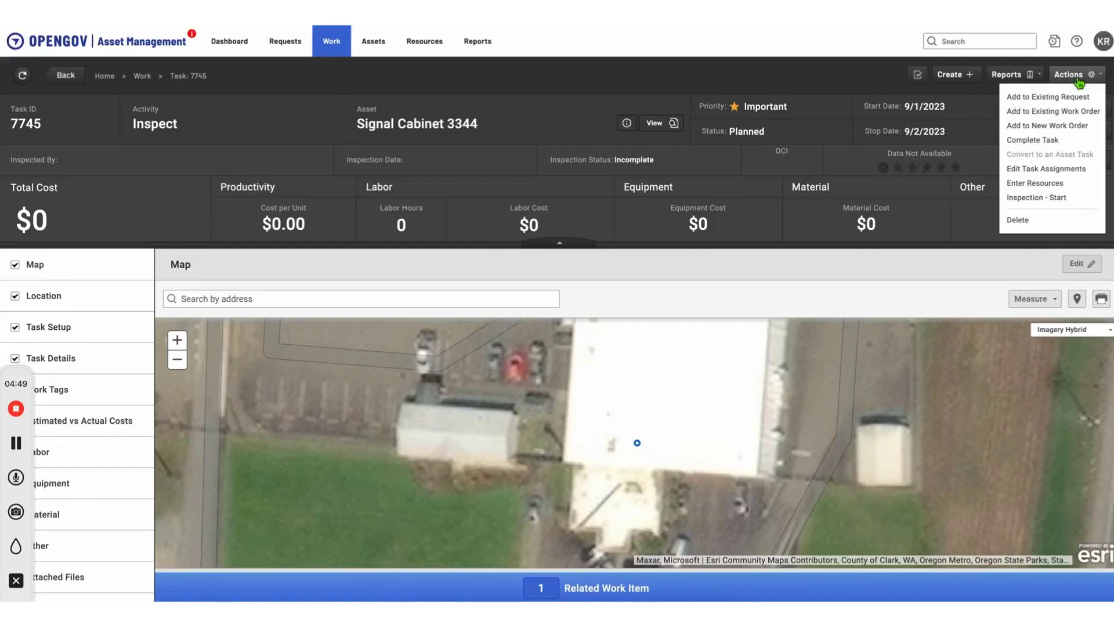
{"action": "left_click", "coordinate": [1077, 184]}
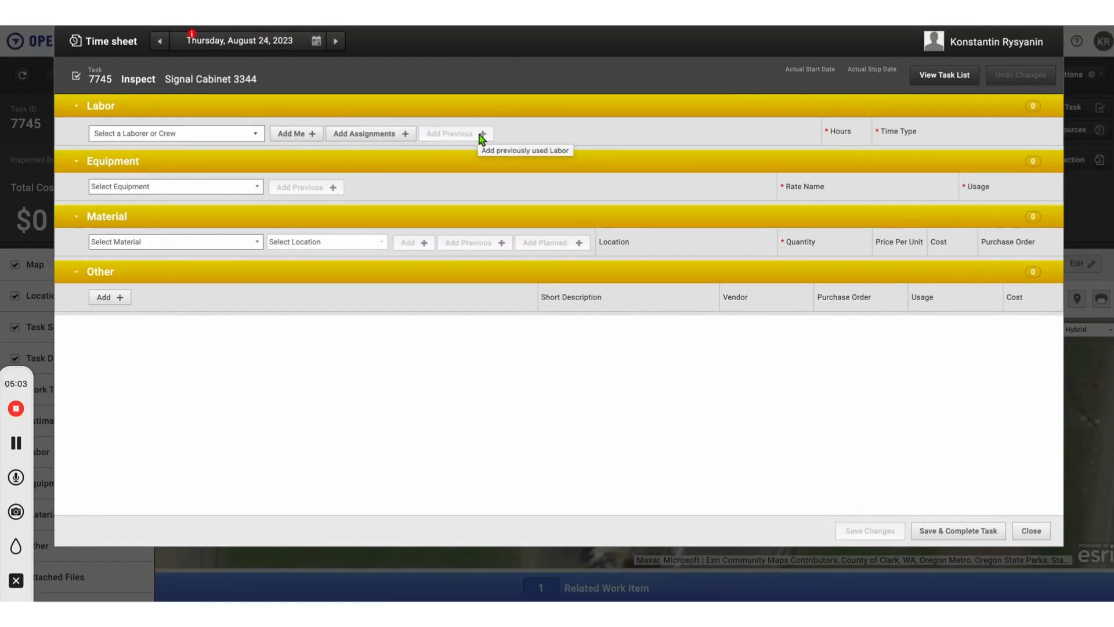
{"action": "left_click", "coordinate": [225, 138]}
{"action": "type", "text": "eric"}
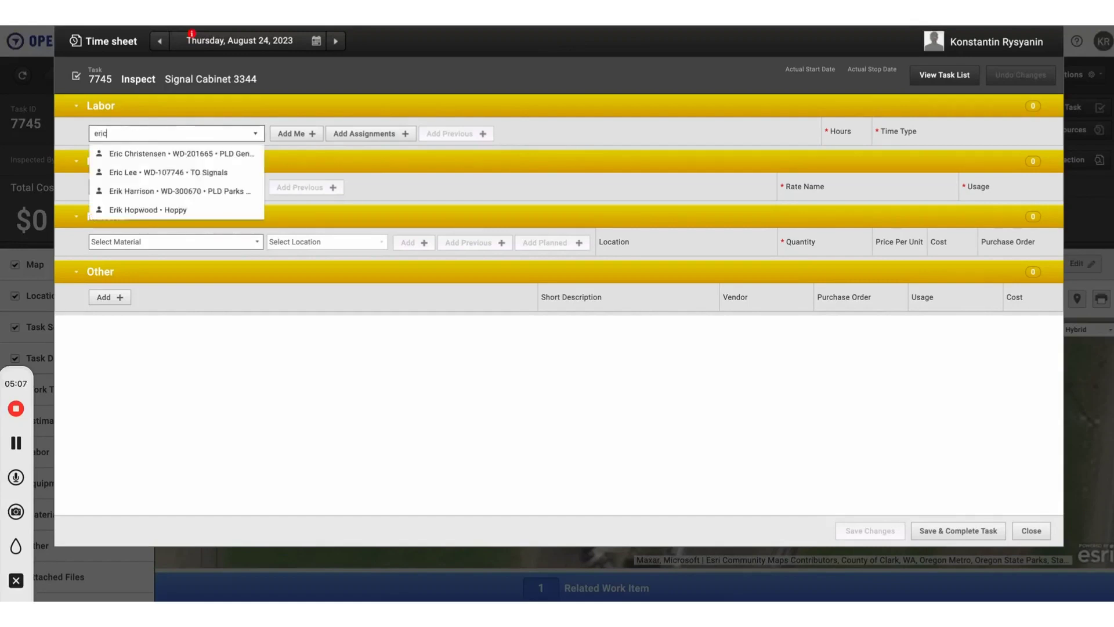
{"action": "left_click", "coordinate": [202, 172]}
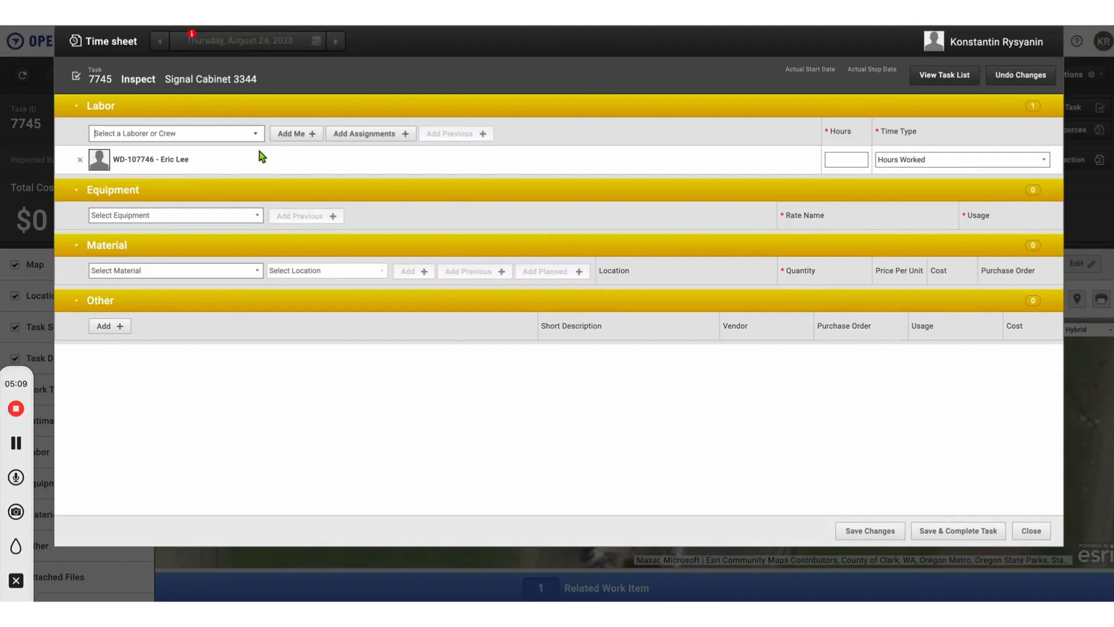
{"action": "left_click", "coordinate": [846, 165]}
{"action": "type", "text": "3"}
Step: Add utility cart M12-2263 as equipment with 3 hours of usage at the FEMA rate
{"action": "left_click", "coordinate": [218, 215]}
{"action": "type", "text": "car"}
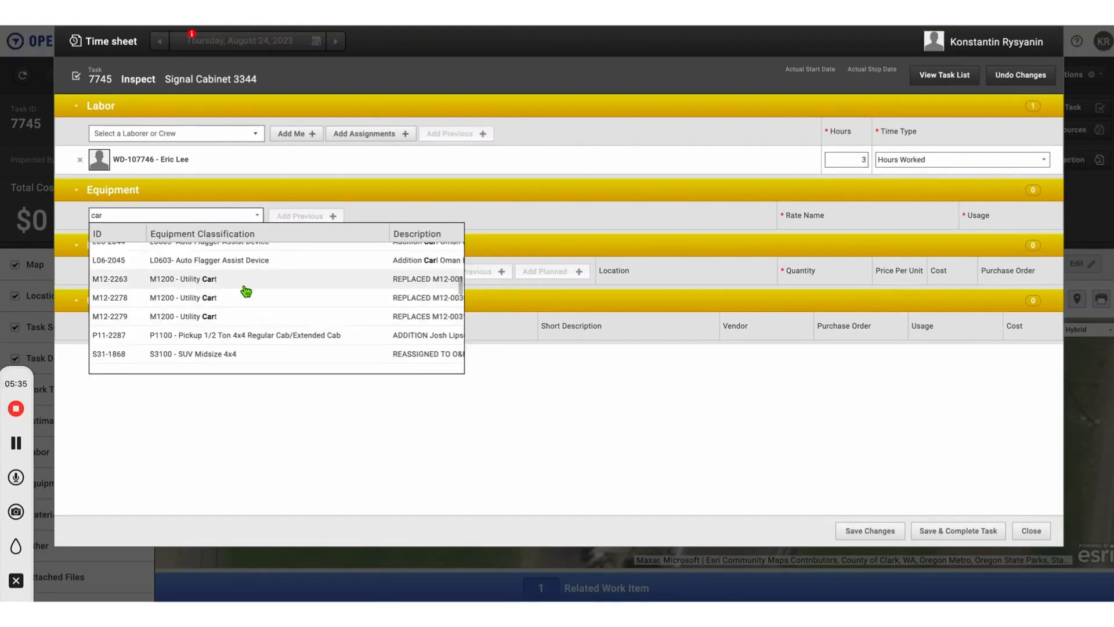
{"action": "left_click", "coordinate": [244, 285]}
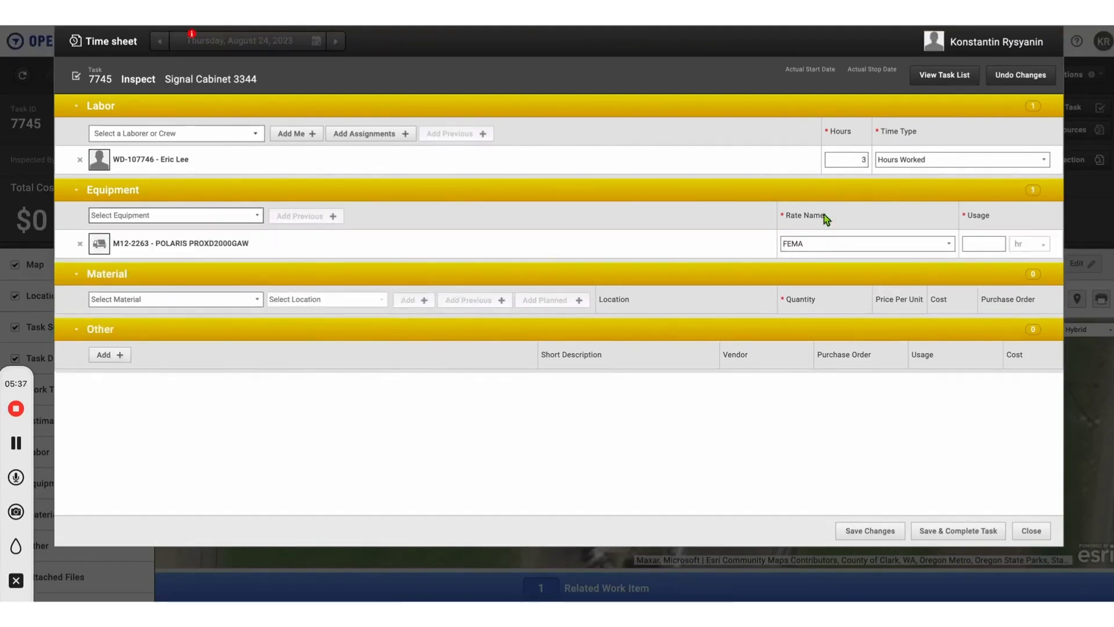
{"action": "left_click", "coordinate": [951, 248]}
{"action": "left_click", "coordinate": [955, 250]}
{"action": "left_click", "coordinate": [968, 246]}
{"action": "type", "text": "3"}
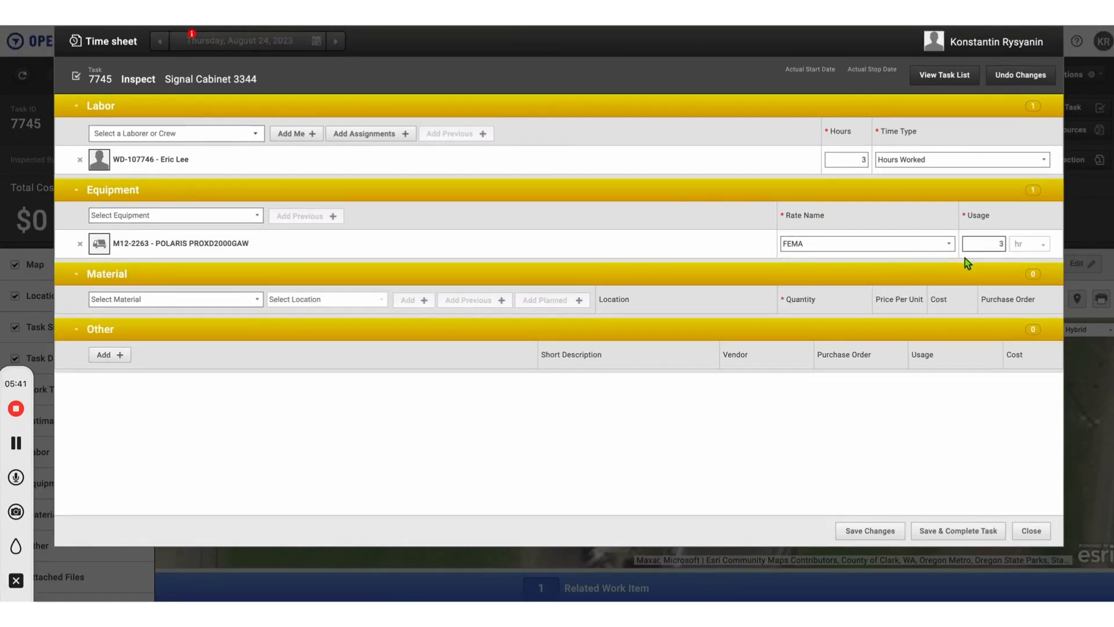
Step: Search the materials for paint and add 8080601, the yellow water base traffic paint, from the SIGNS location
{"action": "left_click", "coordinate": [234, 299]}
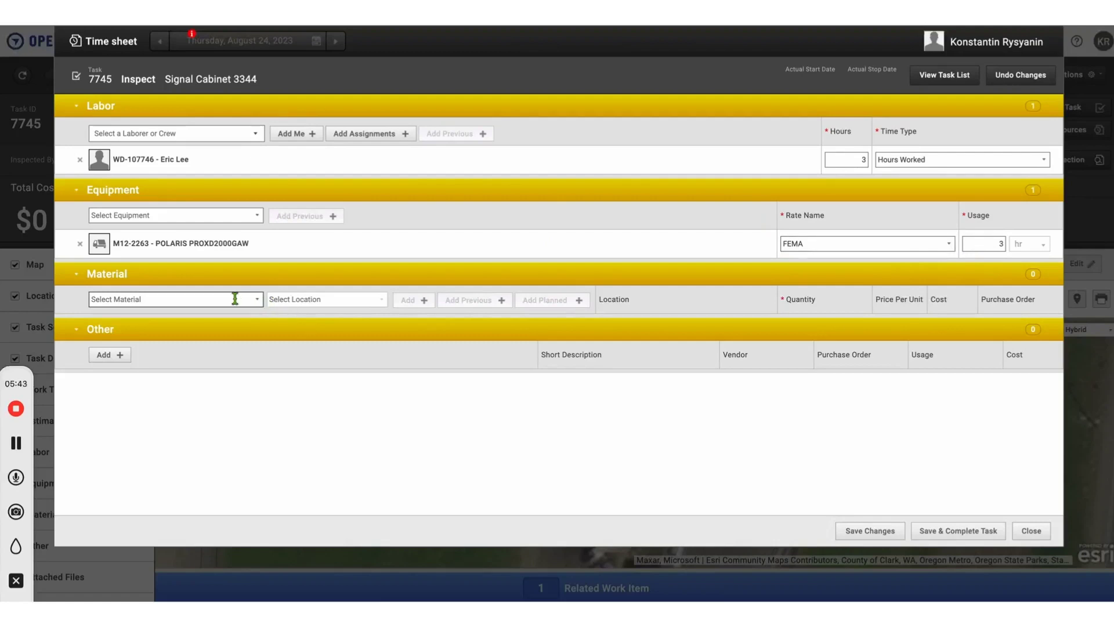
{"action": "type", "text": "paint"}
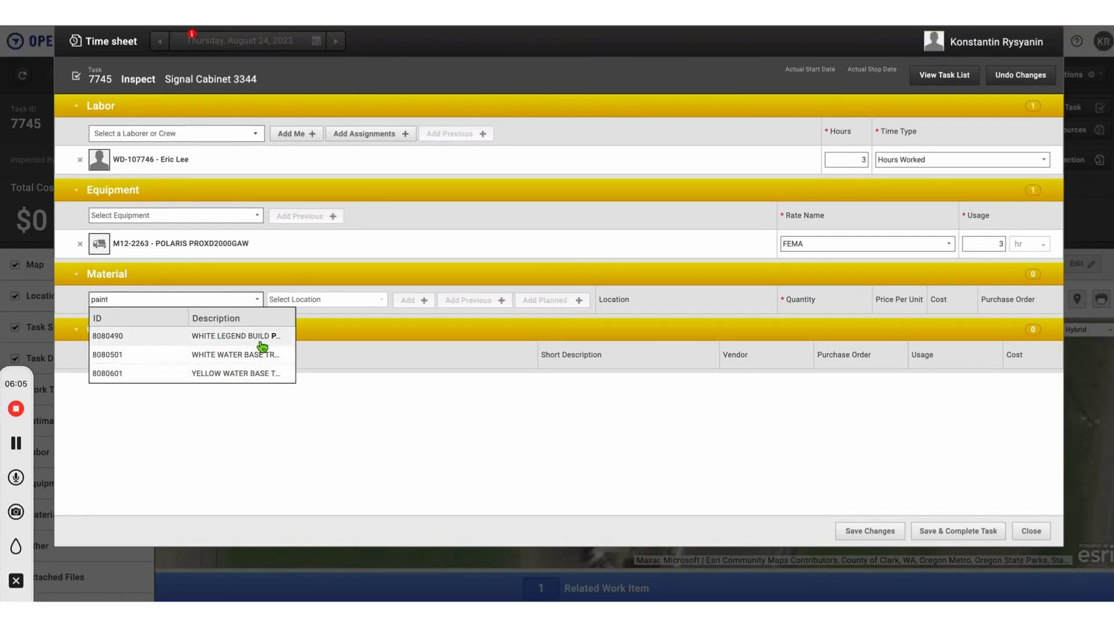
{"action": "left_click", "coordinate": [244, 374]}
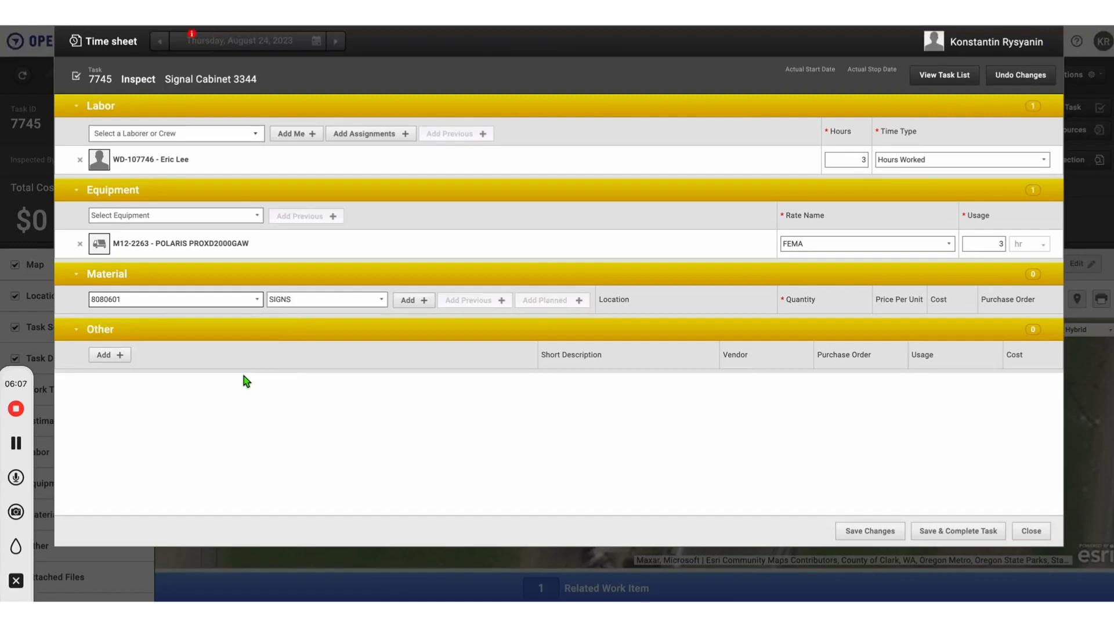
{"action": "left_click", "coordinate": [385, 310]}
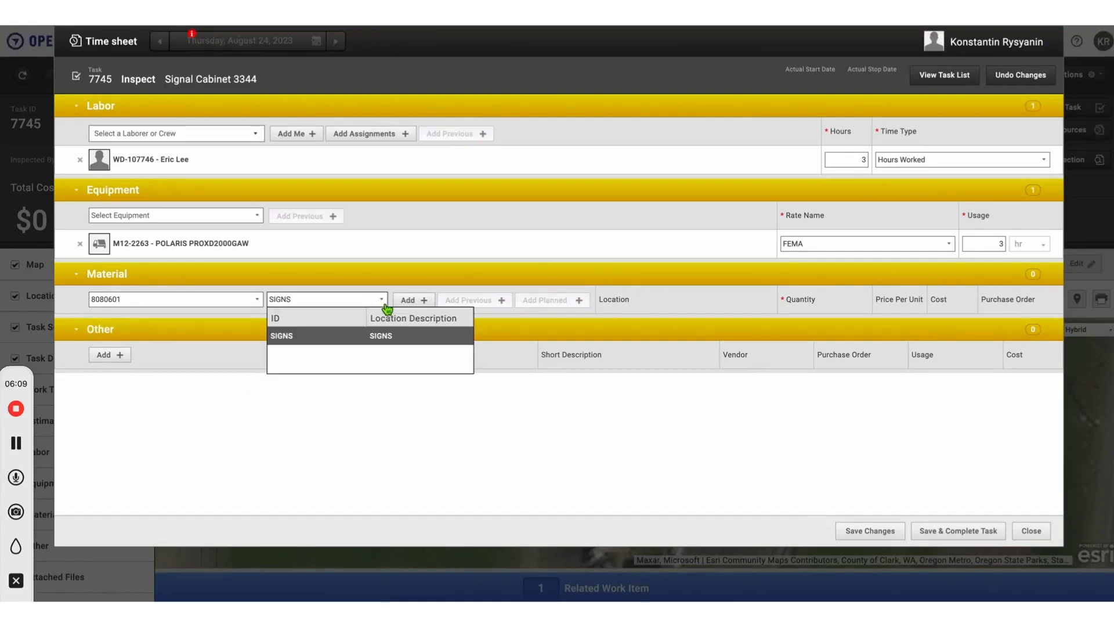
{"action": "left_click", "coordinate": [386, 310]}
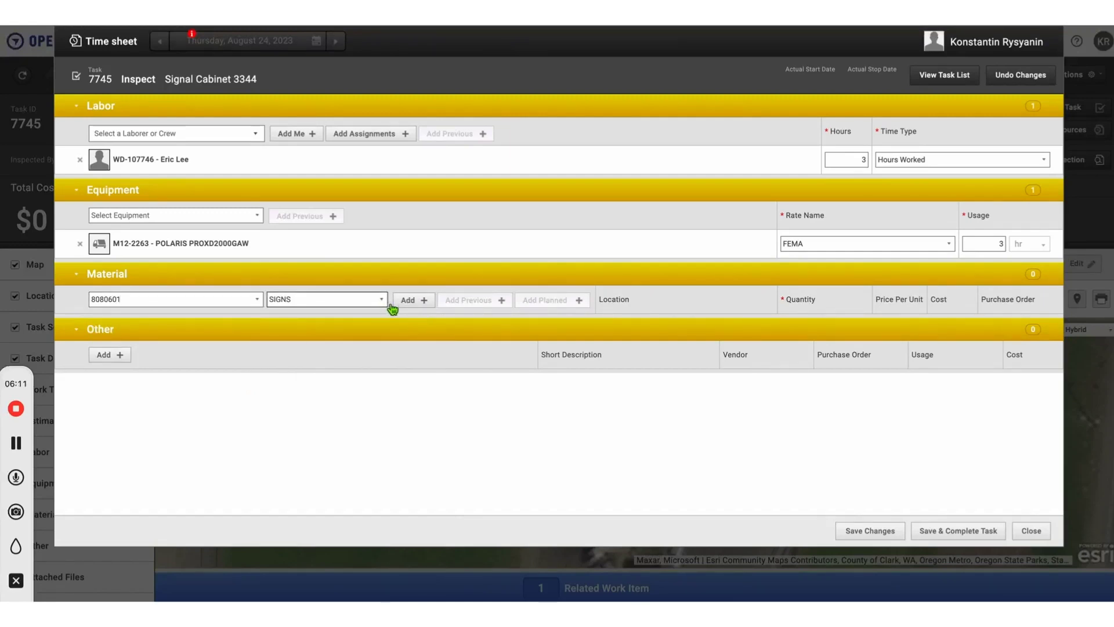
{"action": "left_click", "coordinate": [418, 304]}
Step: Set the yellow traffic paint's quantity to 1 btl
{"action": "left_click", "coordinate": [800, 328]}
{"action": "type", "text": "1"}
{"action": "left_click", "coordinate": [850, 335]}
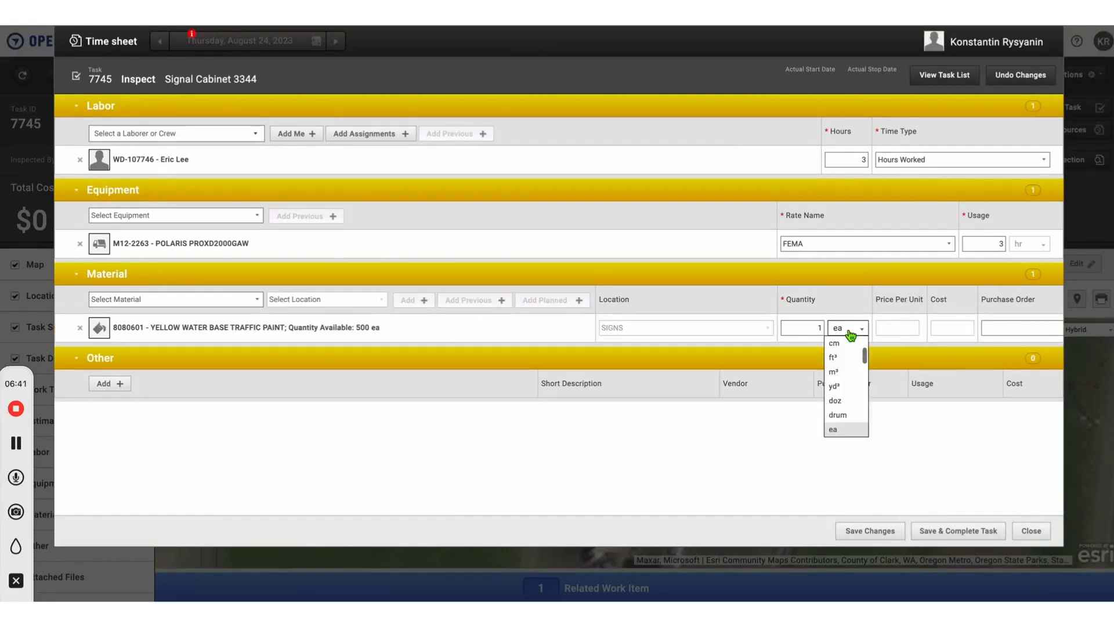
{"action": "scroll", "coordinate": [848, 386], "scroll_direction": "up", "scroll_amount": 3}
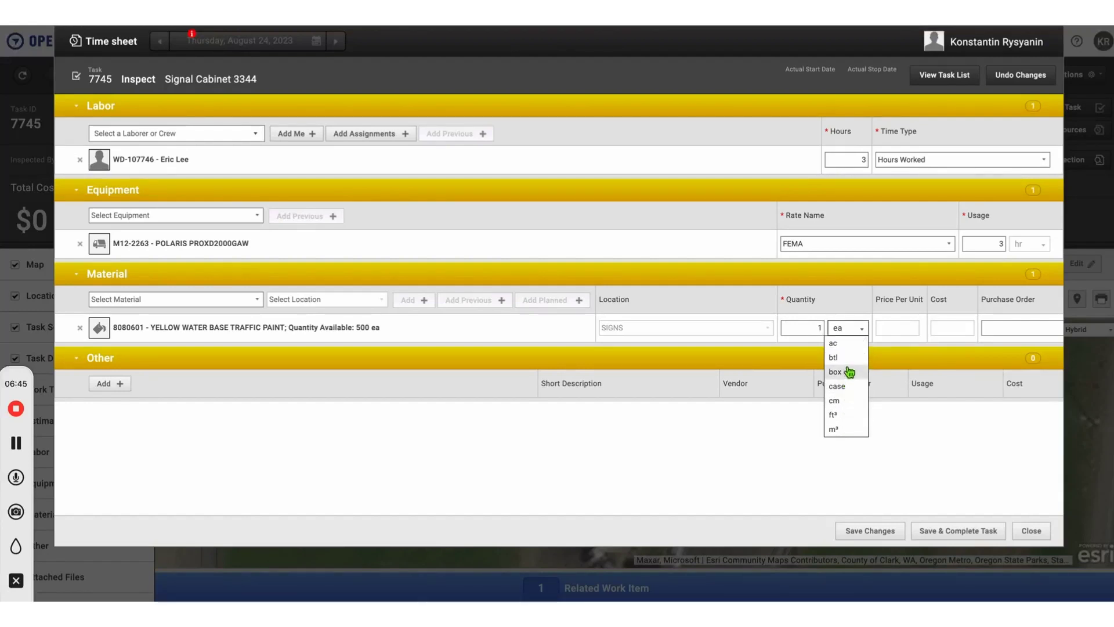
{"action": "left_click", "coordinate": [845, 358]}
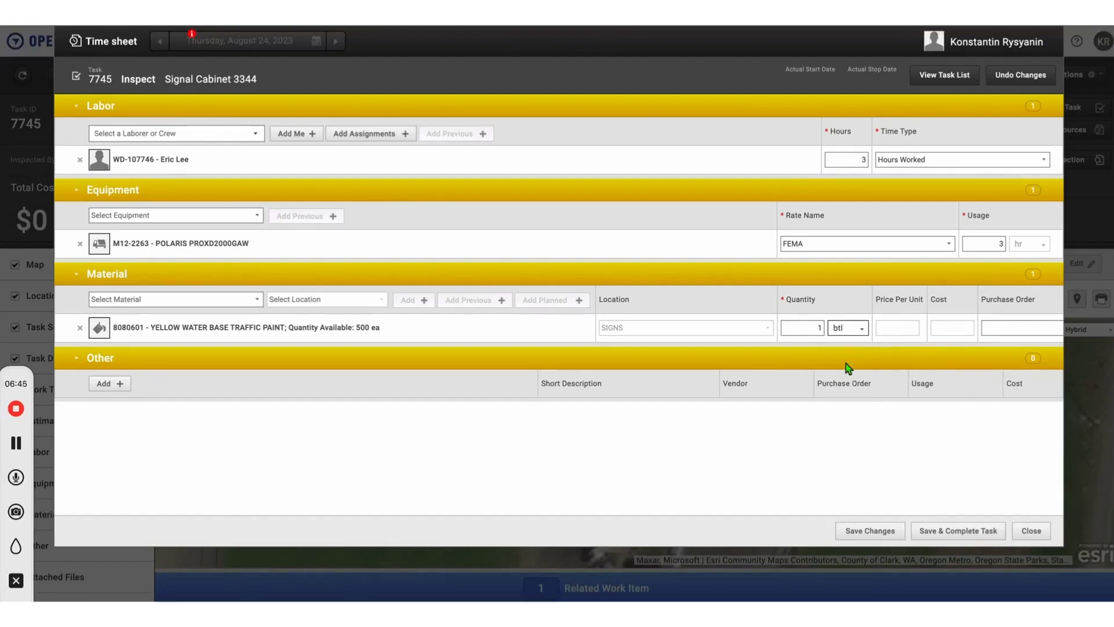
Step: Save the labor, equipment and material entries for the inspection task and close the time sheet
{"action": "left_click", "coordinate": [891, 535]}
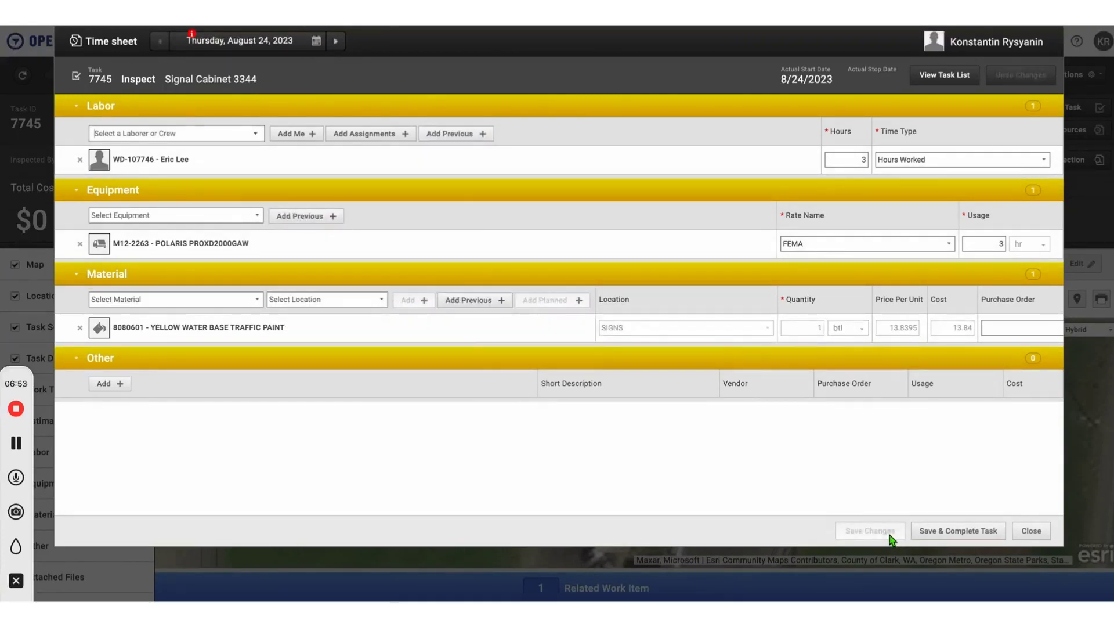
{"action": "left_click", "coordinate": [1038, 539]}
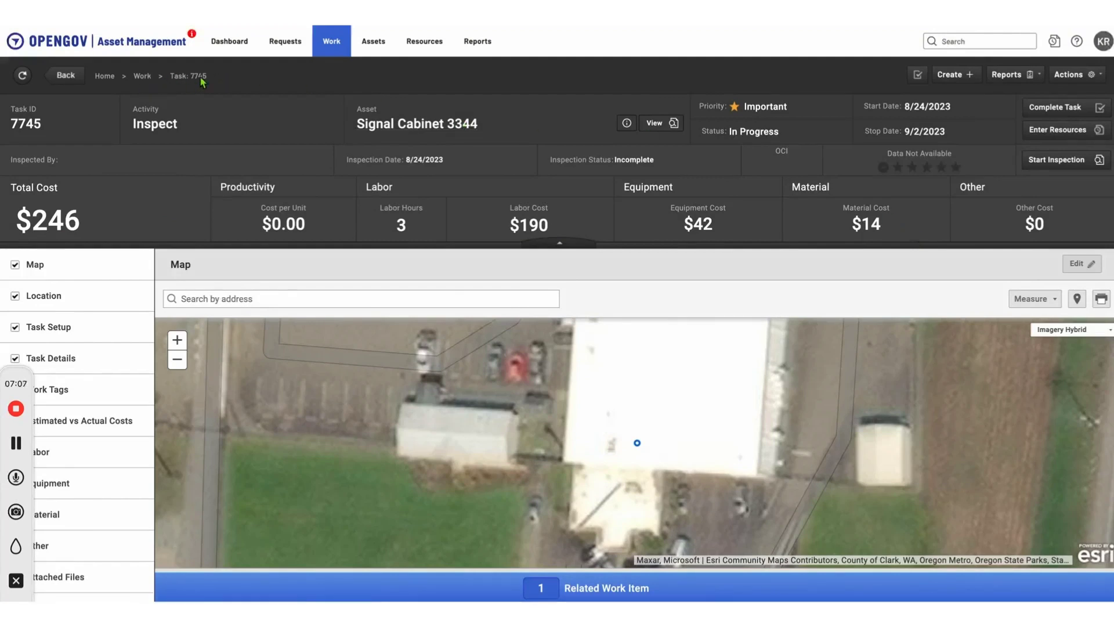
Step: Return to the work order list, open work order 300405 and go to its details
{"action": "left_click", "coordinate": [145, 79]}
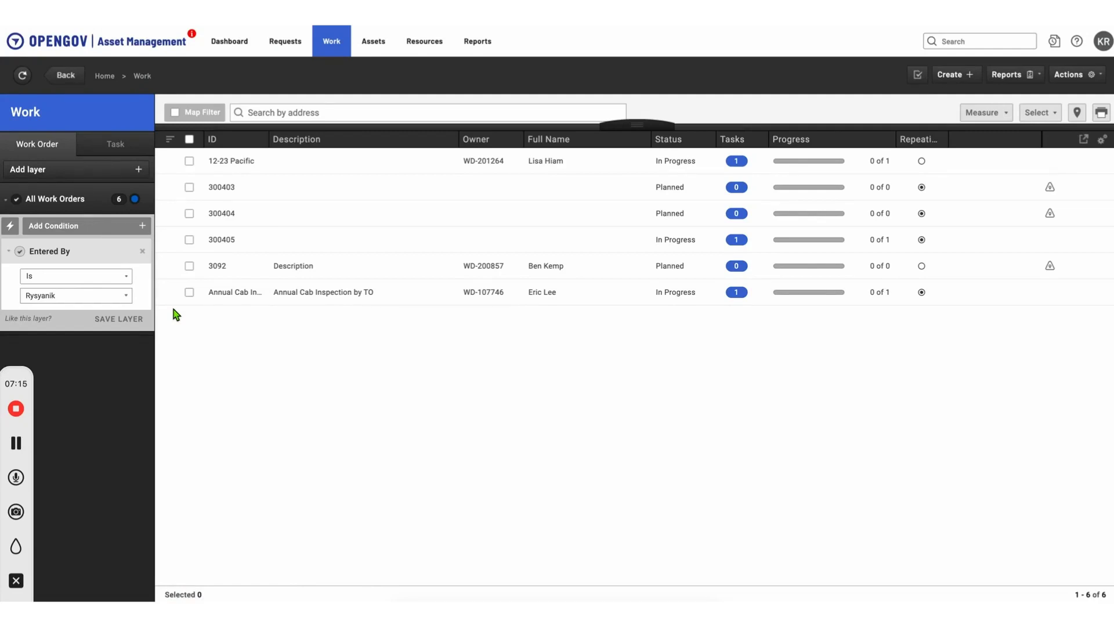
{"action": "left_click", "coordinate": [222, 239]}
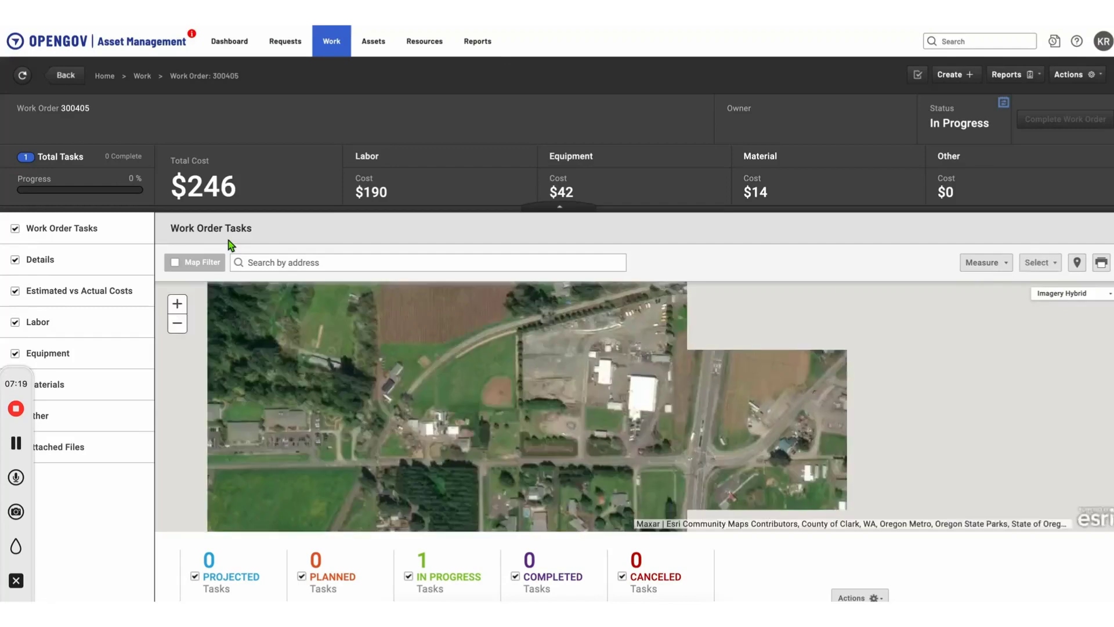
{"action": "left_click", "coordinate": [58, 262]}
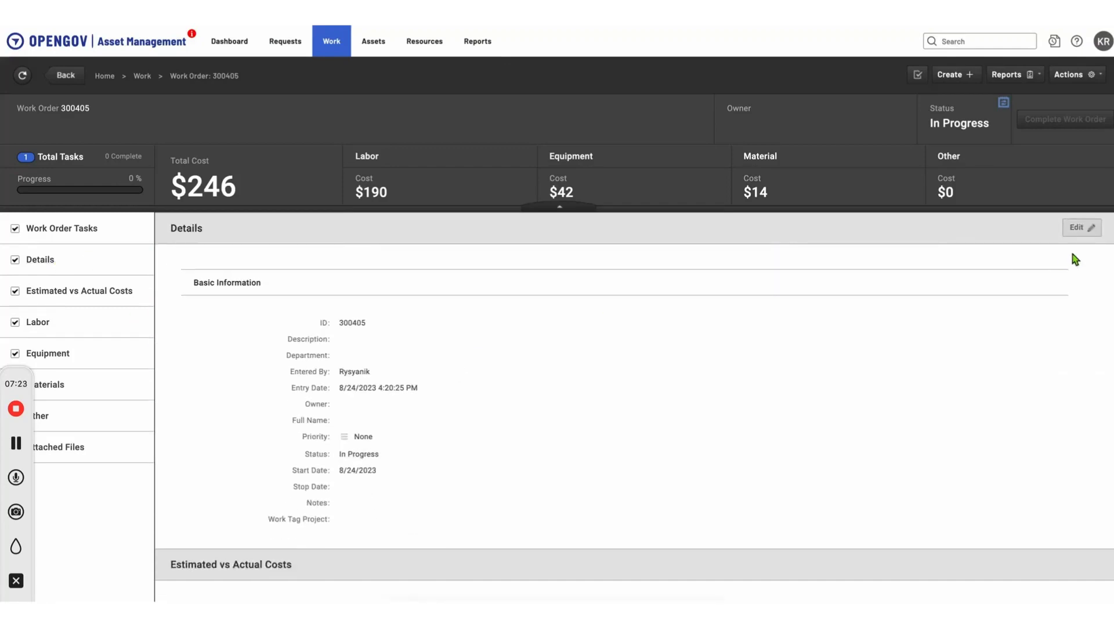
Step: Edit the work order details and enter the description "Annual Cabinet Inspection"
{"action": "left_click", "coordinate": [1083, 228]}
{"action": "left_click", "coordinate": [567, 314]}
{"action": "type", "text": "Annual"}
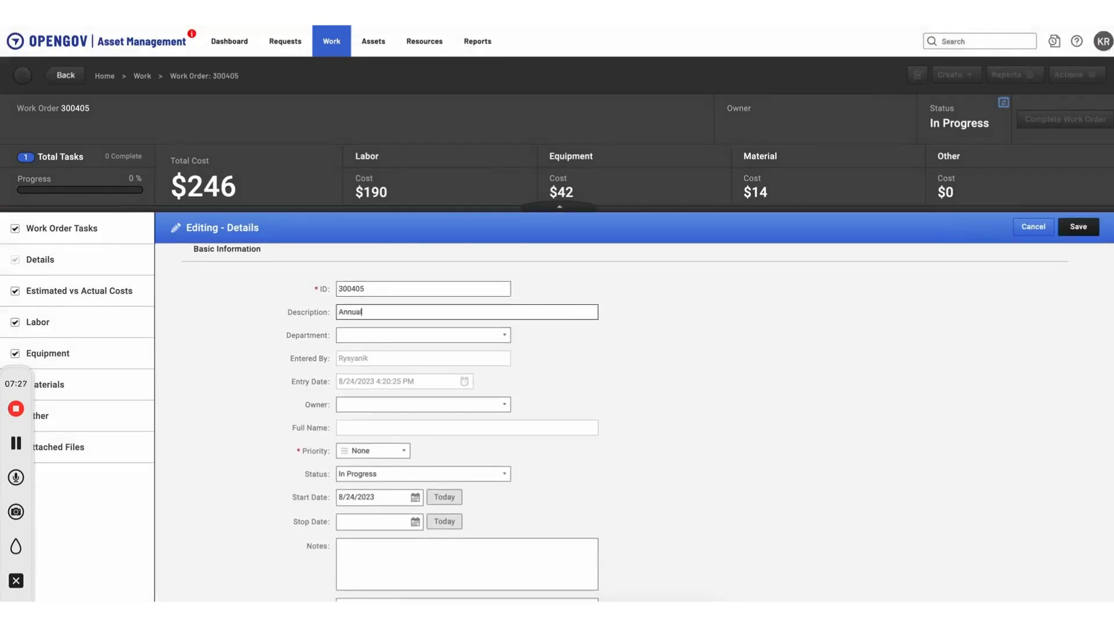
{"action": "type", "text": " Cabinet `inspection"}
{"action": "left_click", "coordinate": [395, 313]}
{"action": "key", "text": "BackSpace"}
{"action": "type", "text": "I"}
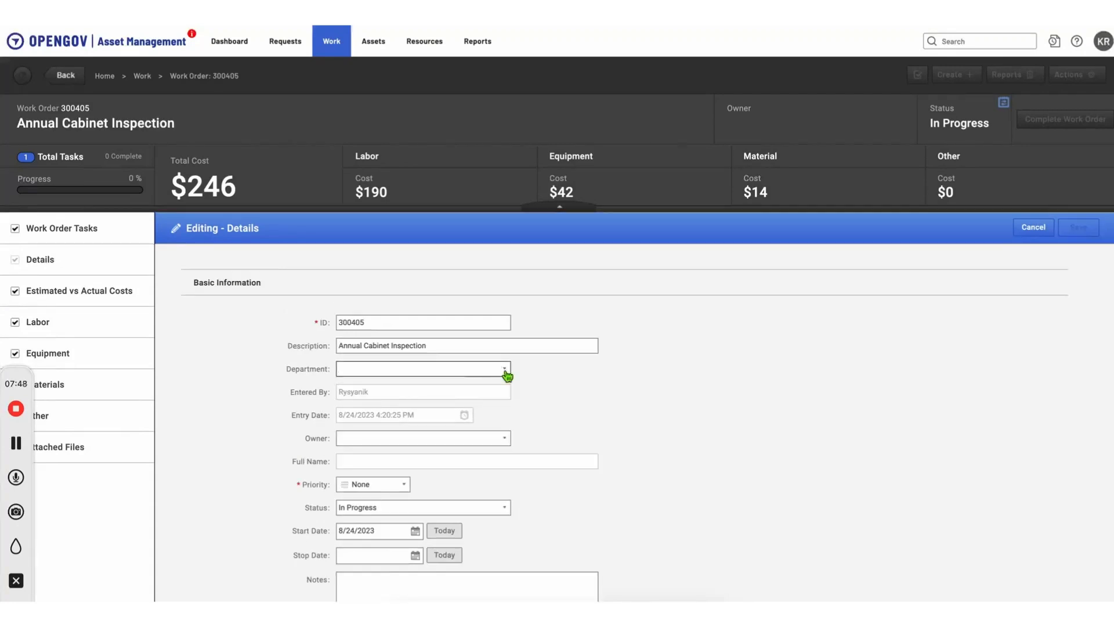
Step: Set the work order's department to TO Signals
{"action": "left_click", "coordinate": [506, 371]}
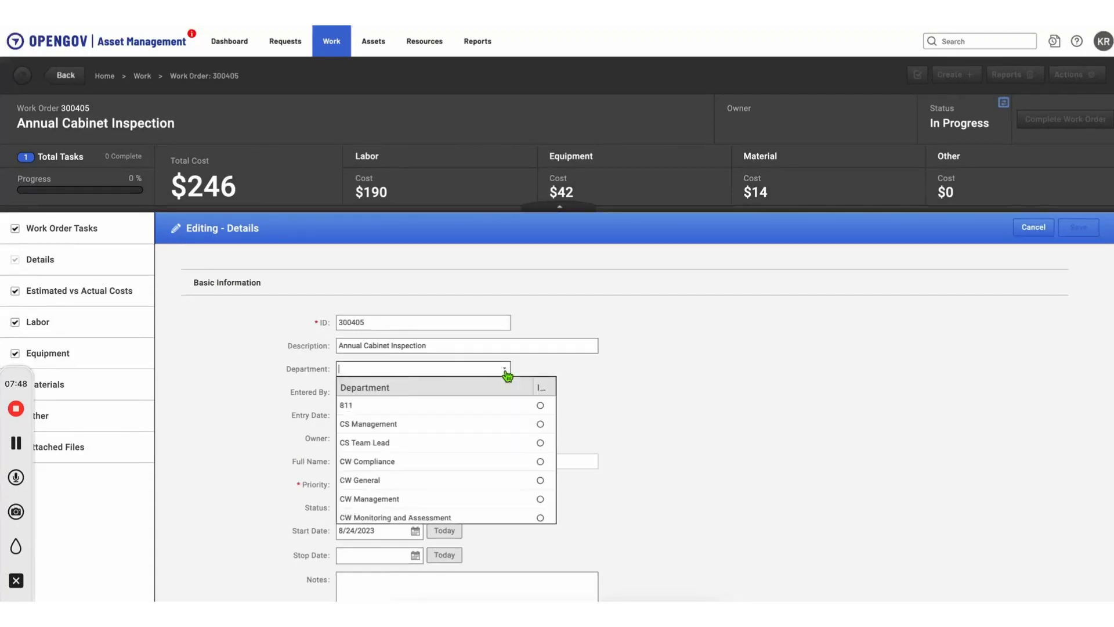
{"action": "type", "text": "TO Engineering"}
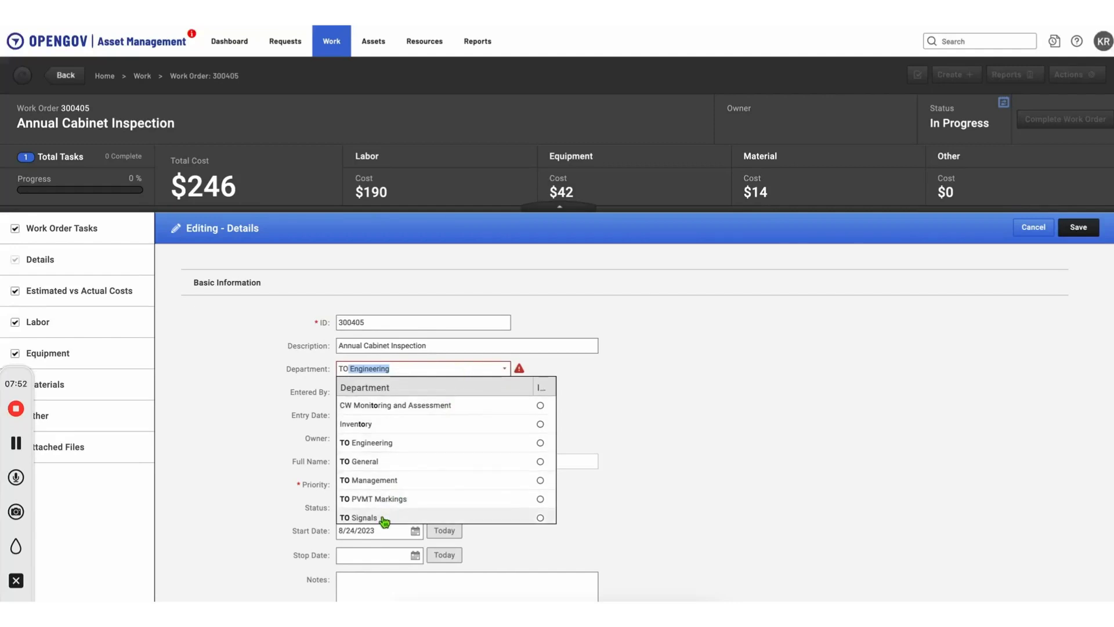
{"action": "left_click", "coordinate": [413, 516]}
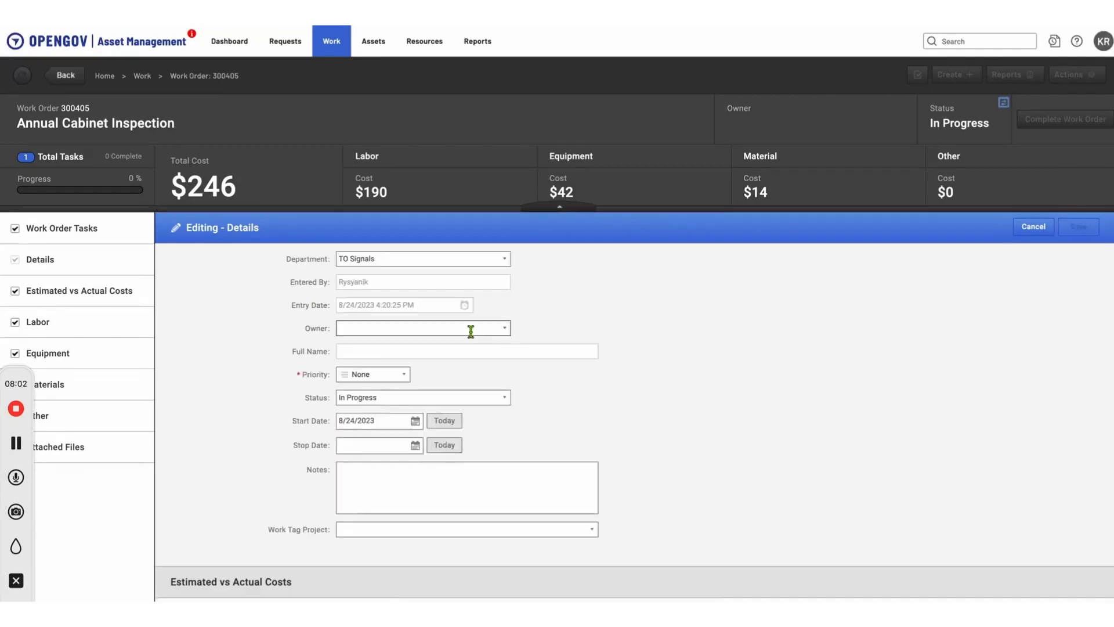
Step: Search owners by first name, assign the TO Signals employee as the work order's owner, and save the details
{"action": "left_click", "coordinate": [468, 330]}
{"action": "type", "text": "eric"}
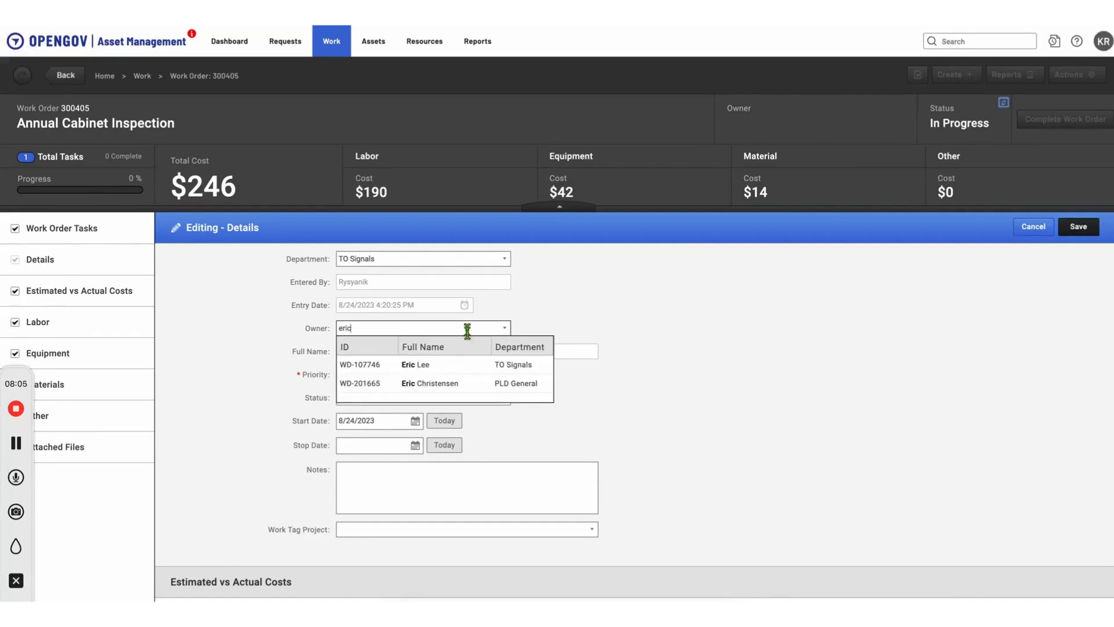
{"action": "left_click", "coordinate": [454, 366]}
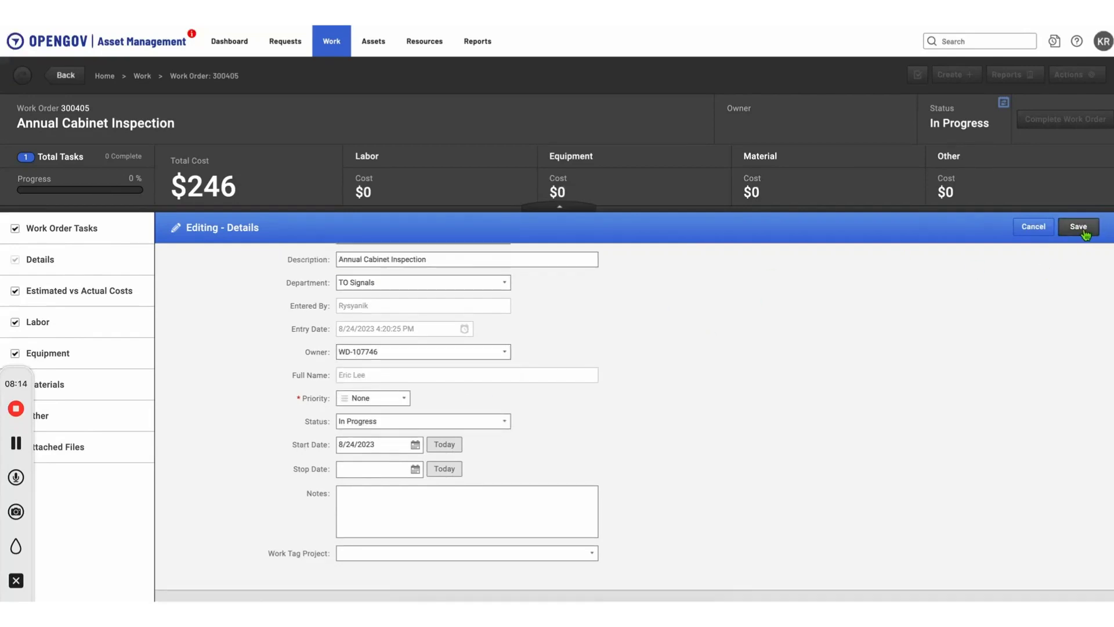
{"action": "left_click", "coordinate": [1078, 226]}
{"action": "scroll", "coordinate": [652, 426], "scroll_direction": "down", "scroll_amount": 3}
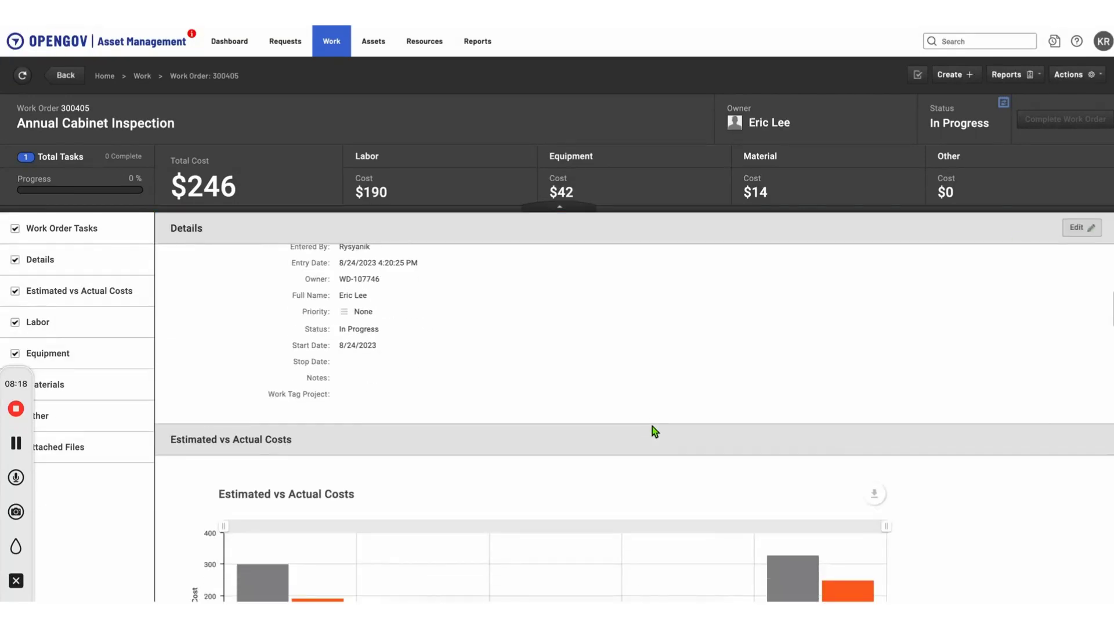